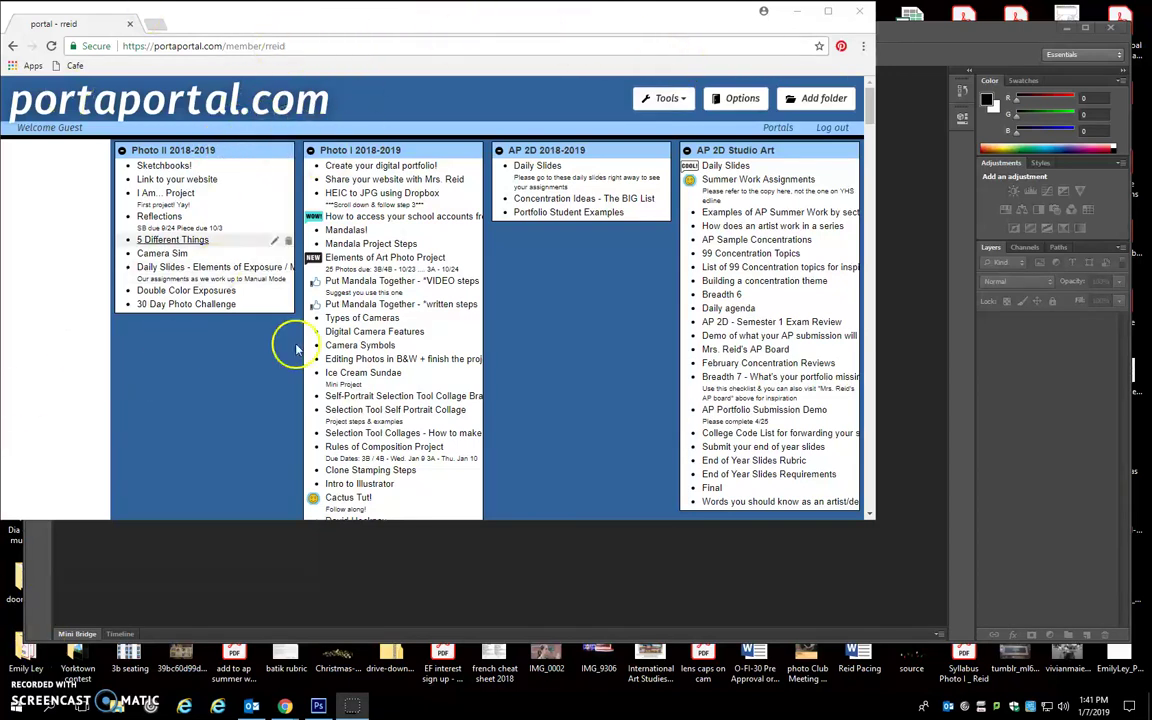
# Open the David Hockney Google Slides presentation from the Photo I 2018-2019 list in a new tab
pyautogui.scroll(-2, 350, 365)
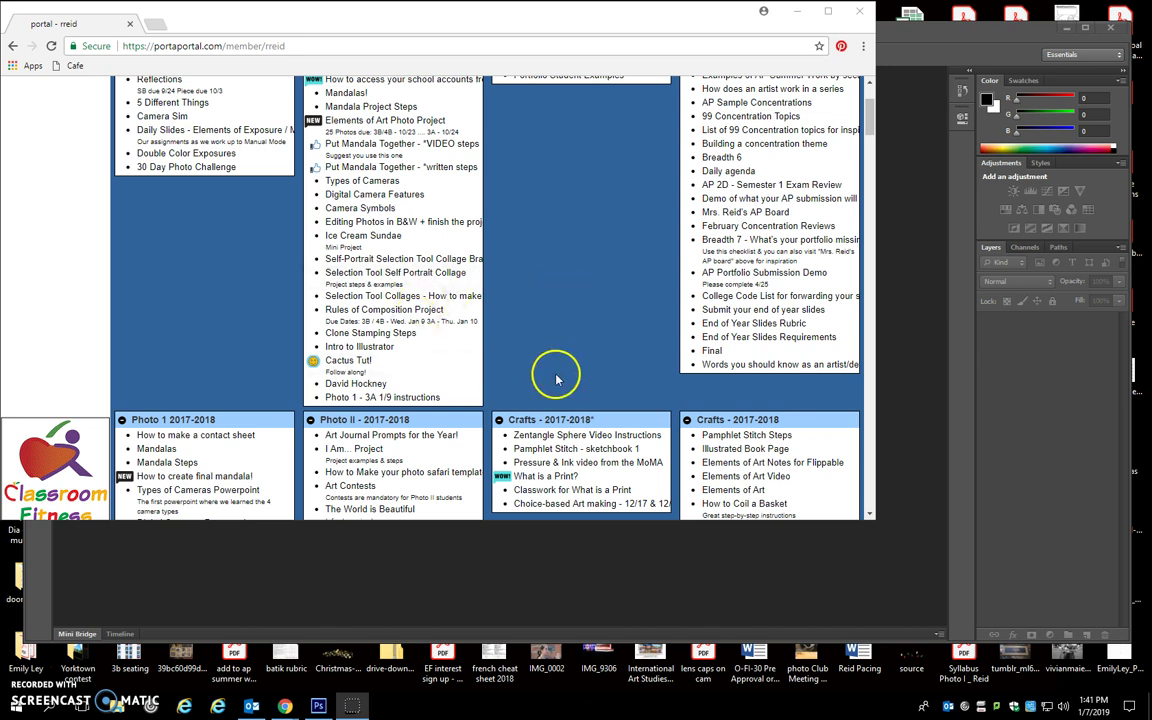
pyautogui.scroll(2, 300, 250)
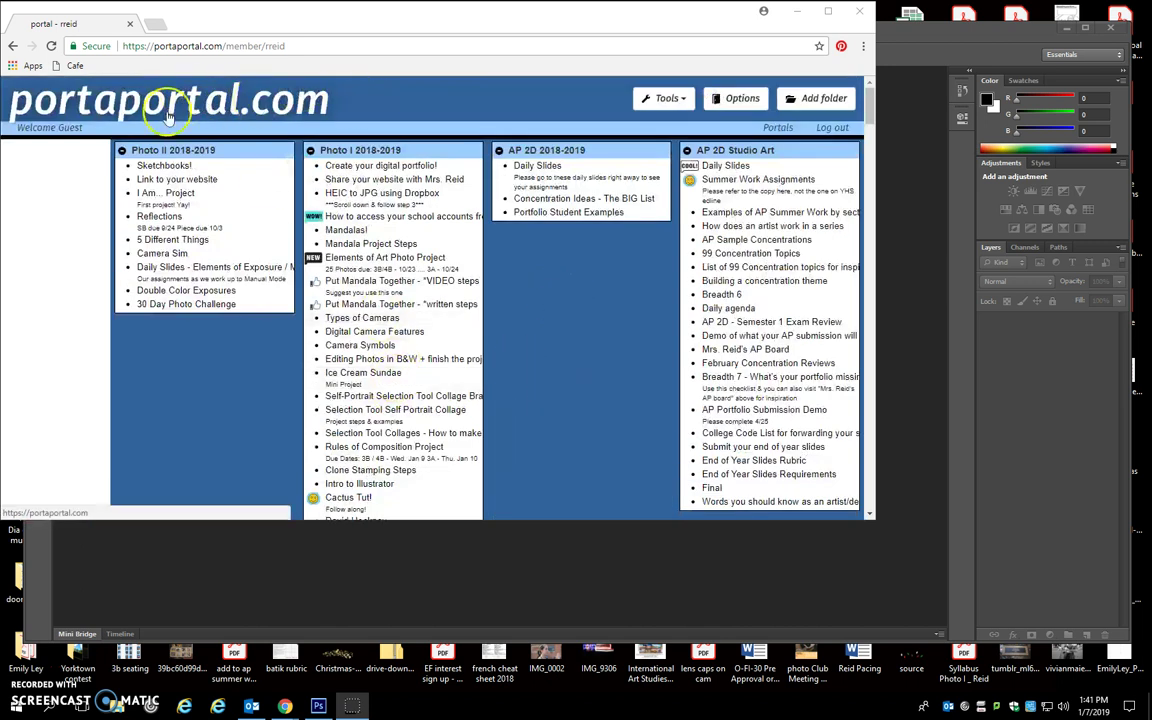
pyautogui.scroll(-1, 360, 470)
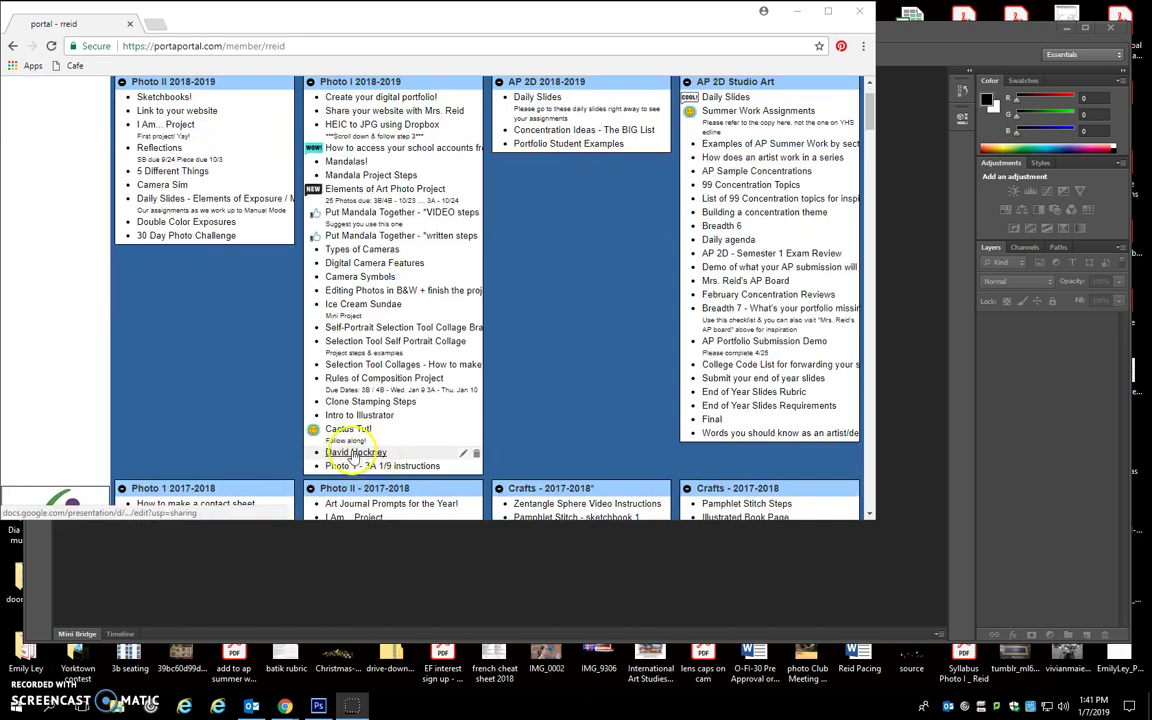
pyautogui.click(355, 452)
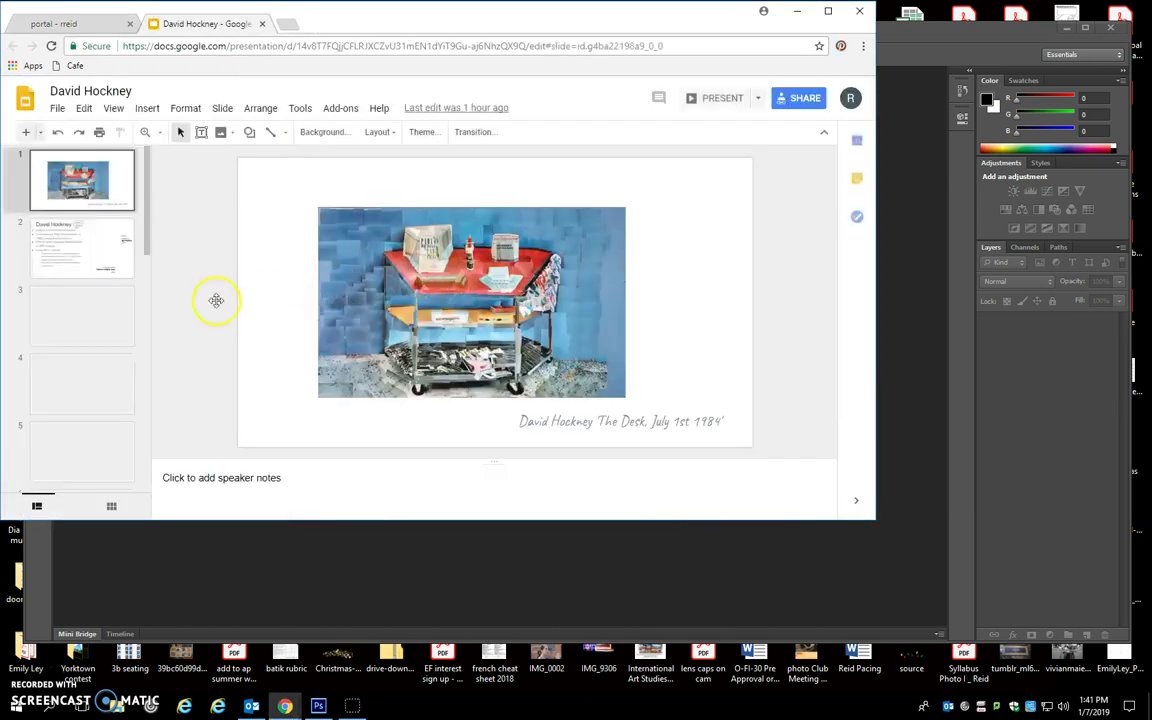
# Browse from slide 2's biography through slide 14 to slide 15's macarons joiner and original
pyautogui.click(96, 240)
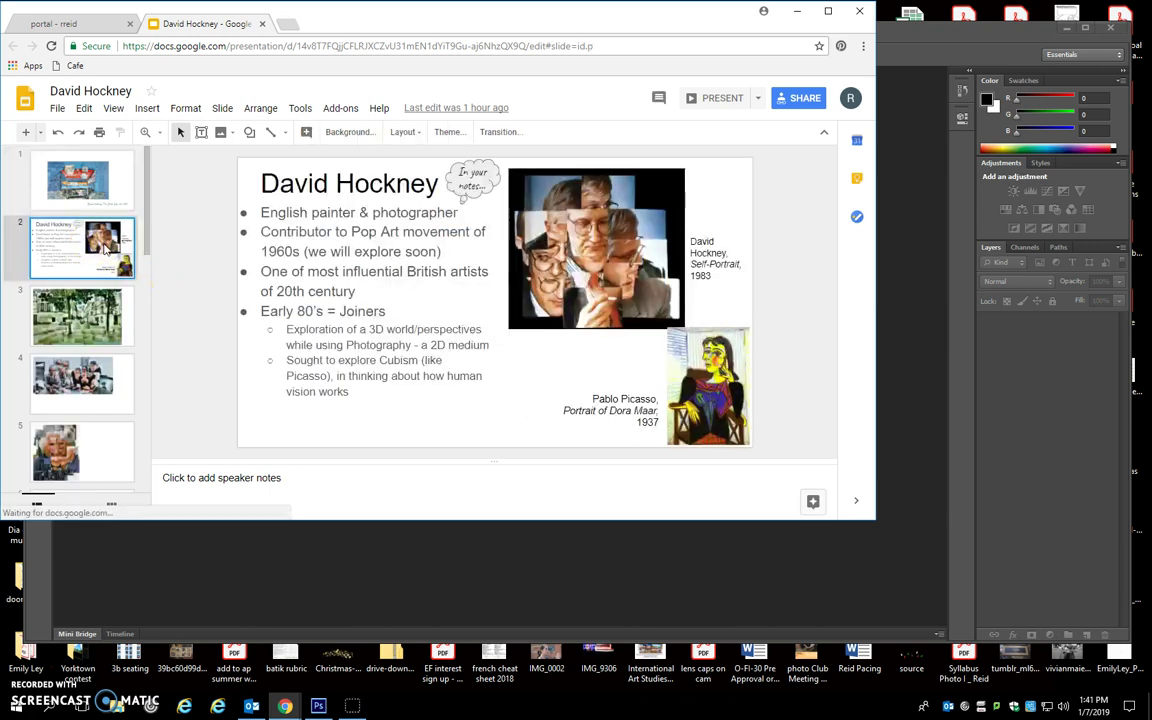
pyautogui.press('Down')
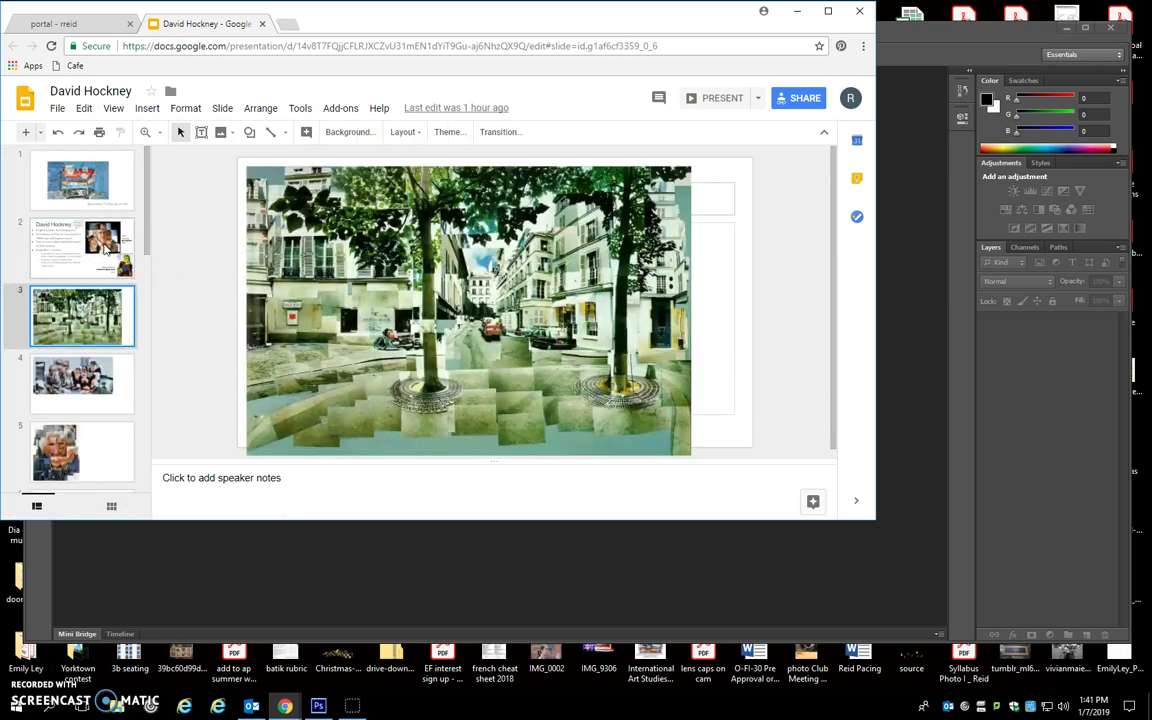
pyautogui.press('Down')
pyautogui.press('Down')
pyautogui.press('Down')
pyautogui.scroll(-3, 135, 337)
pyautogui.scroll(-4, 88, 372)
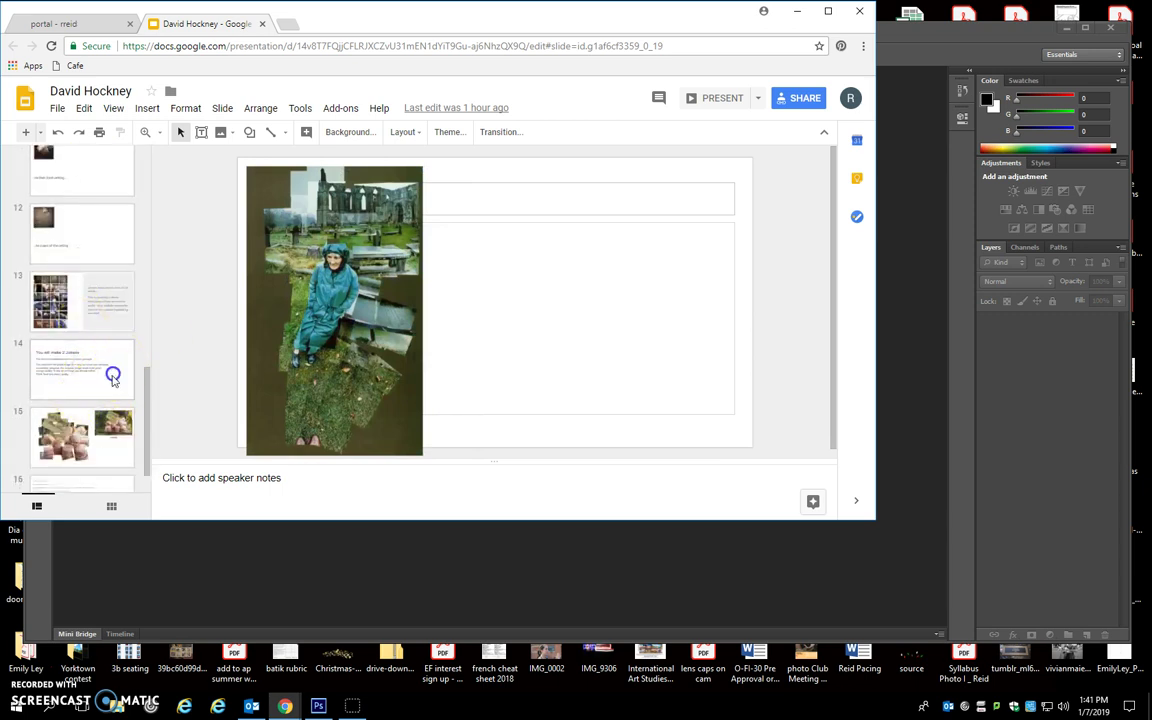
pyautogui.click(108, 370)
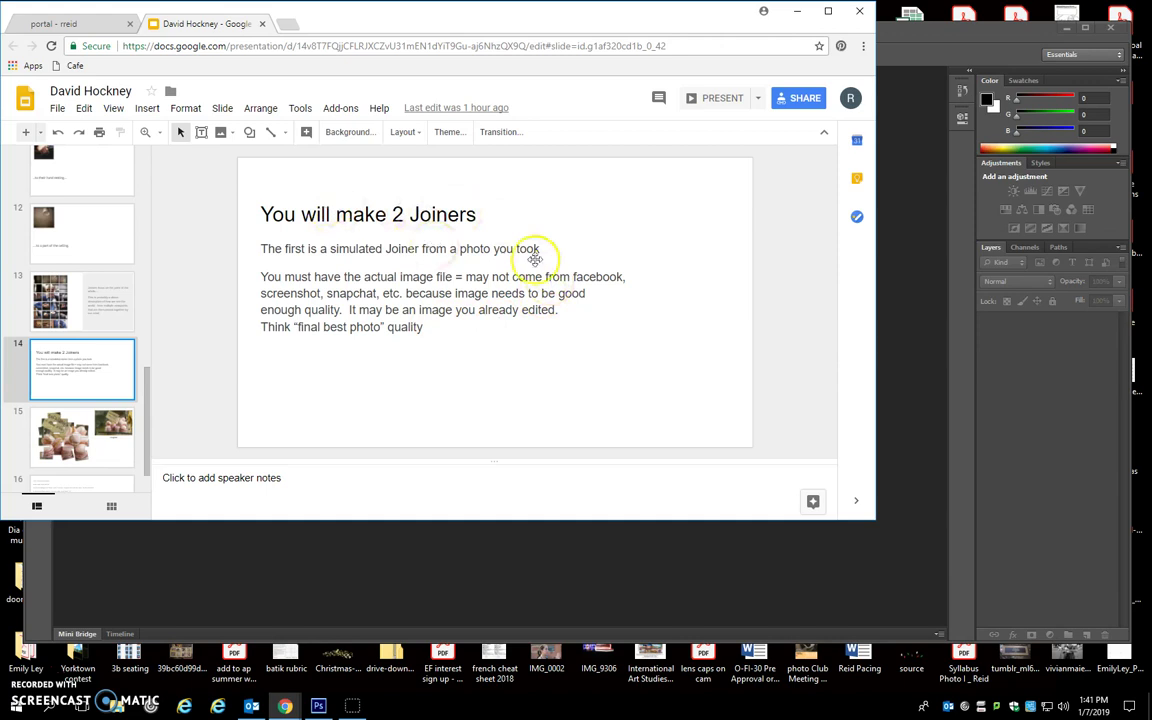
pyautogui.click(100, 441)
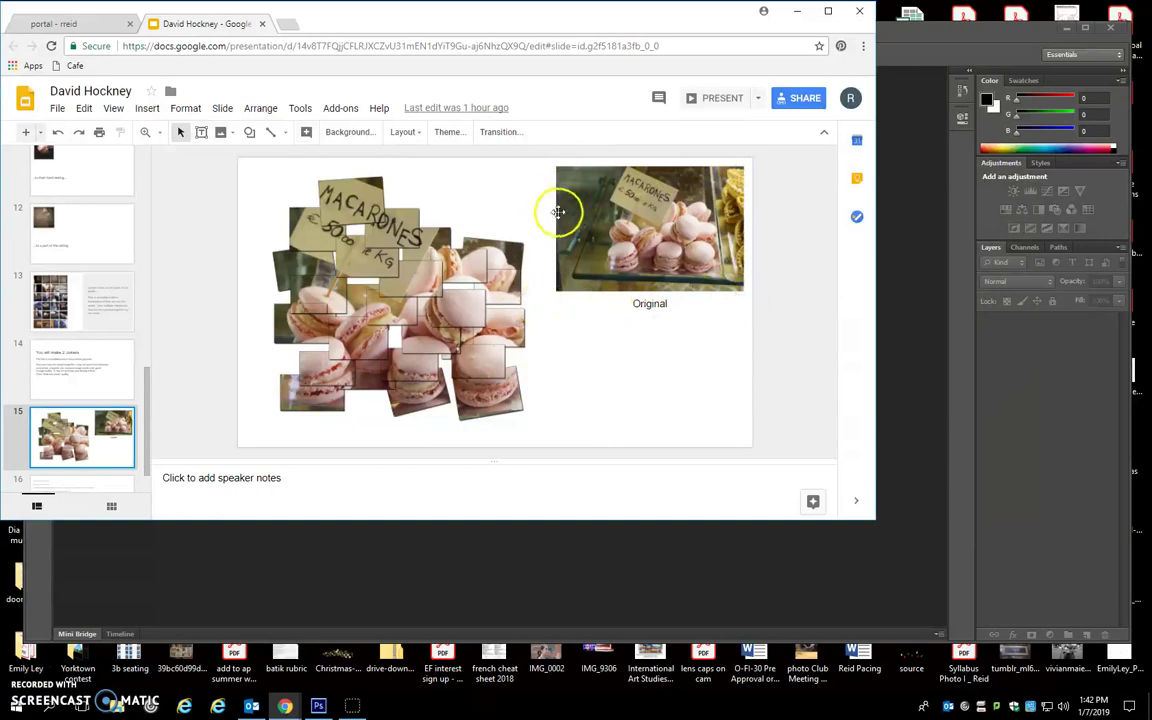
# View slide 8's desert road joiner, then go back to the macarons joiner slide
pyautogui.scroll(3, 77, 331)
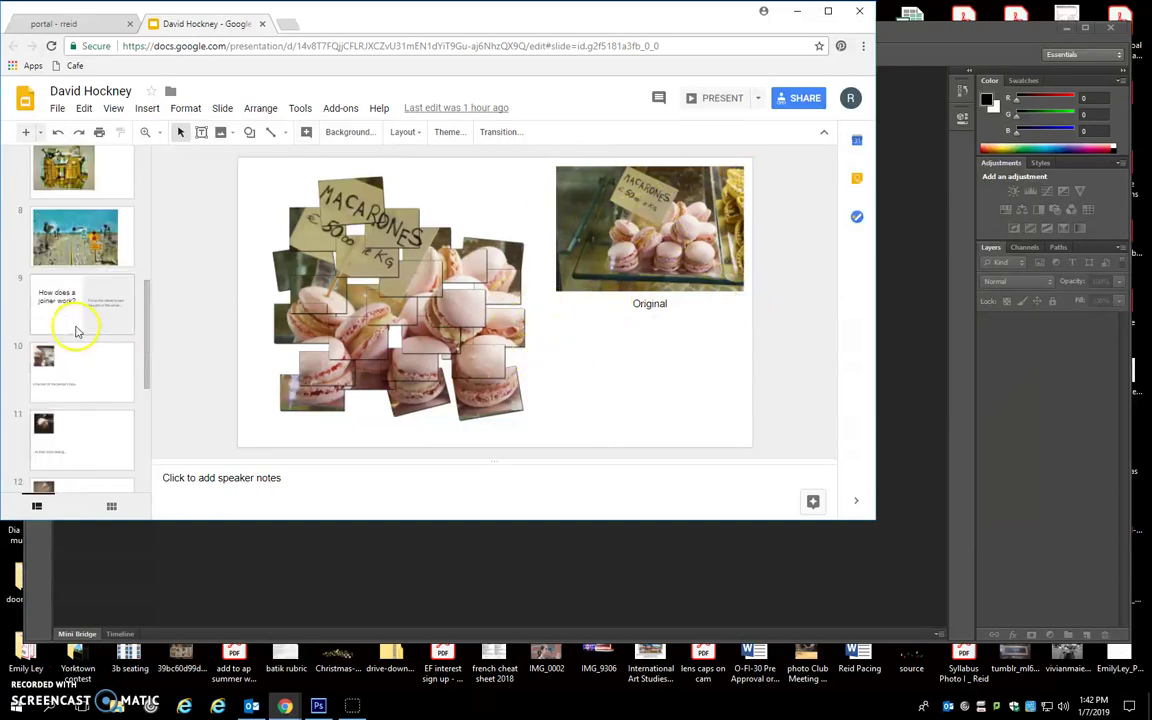
pyautogui.scroll(1, 77, 331)
pyautogui.click(74, 285)
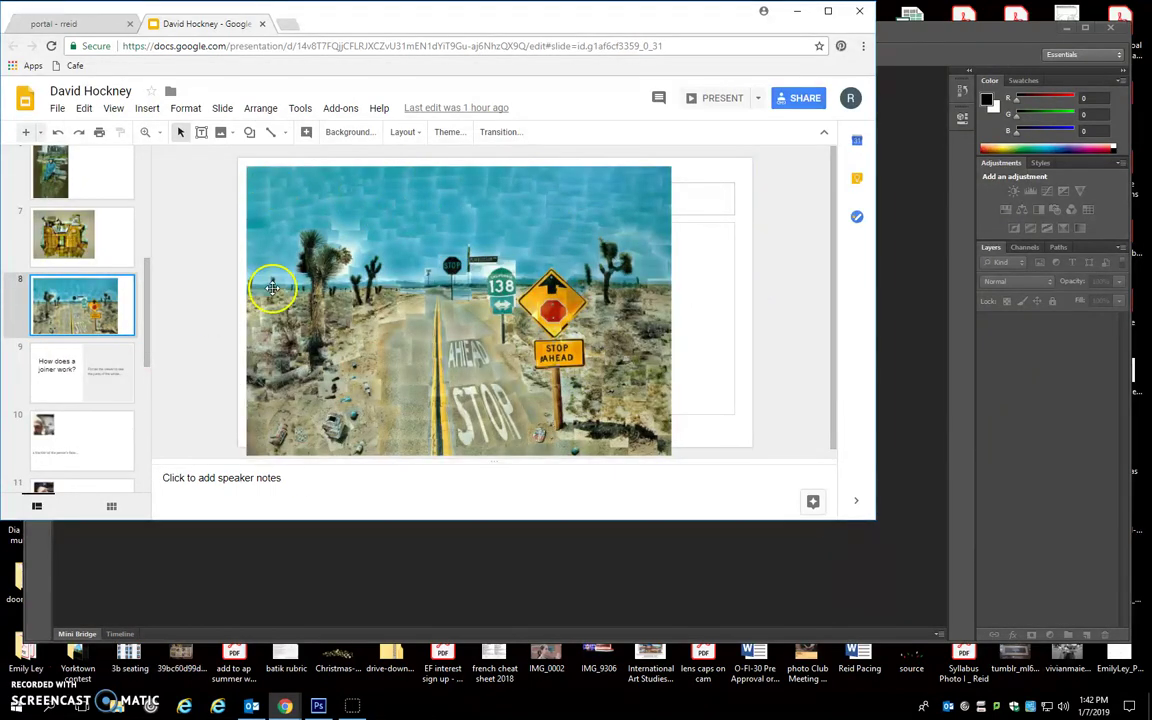
pyautogui.scroll(-1, 105, 360)
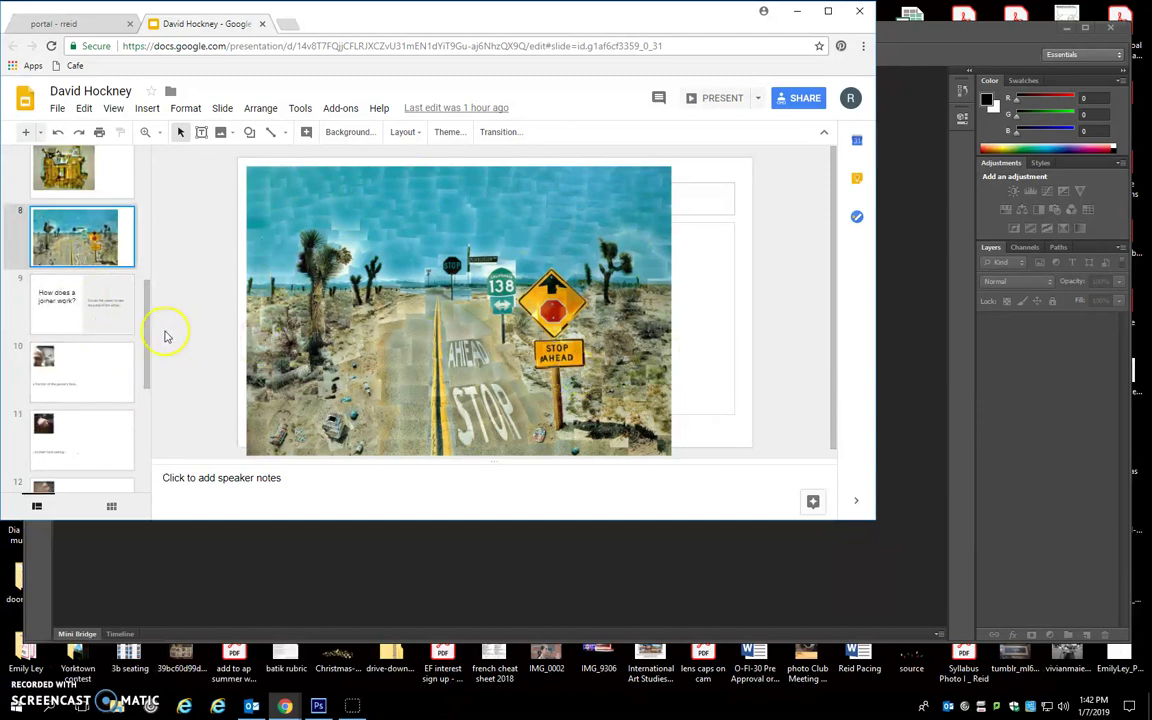
pyautogui.scroll(-3, 110, 345)
pyautogui.click(90, 437)
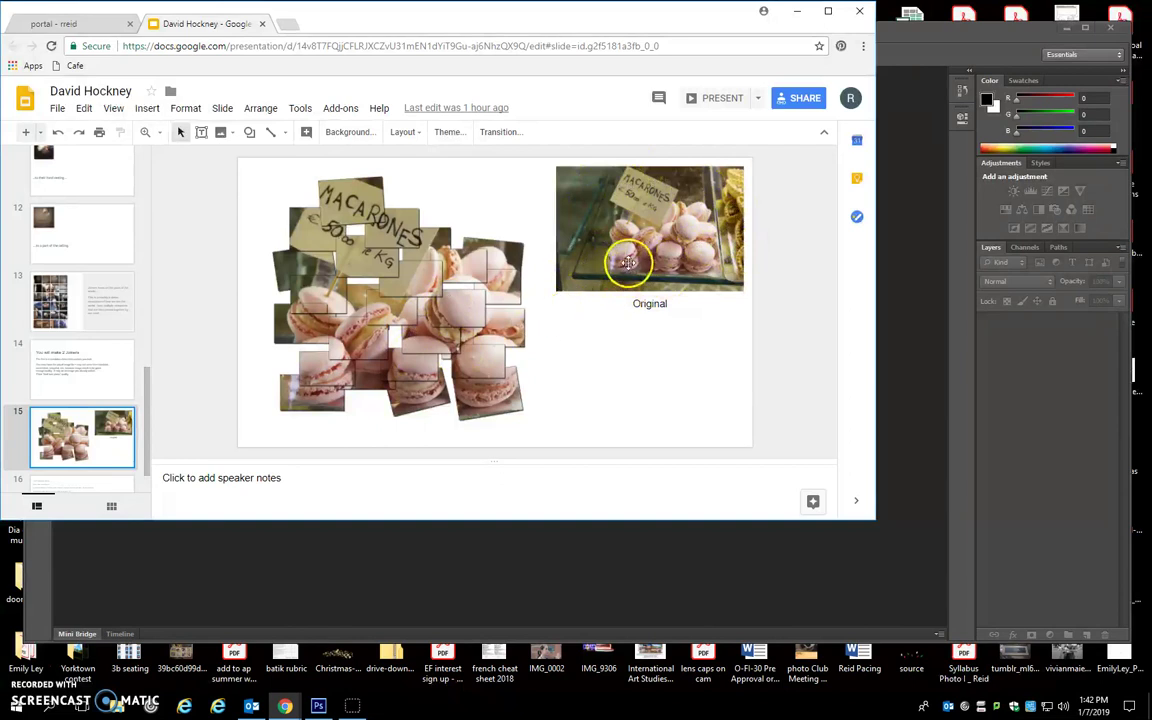
# Show slide 16, Simulated Joiner Steps, then bring the empty Photoshop workspace forward
pyautogui.scroll(-1, 60, 435)
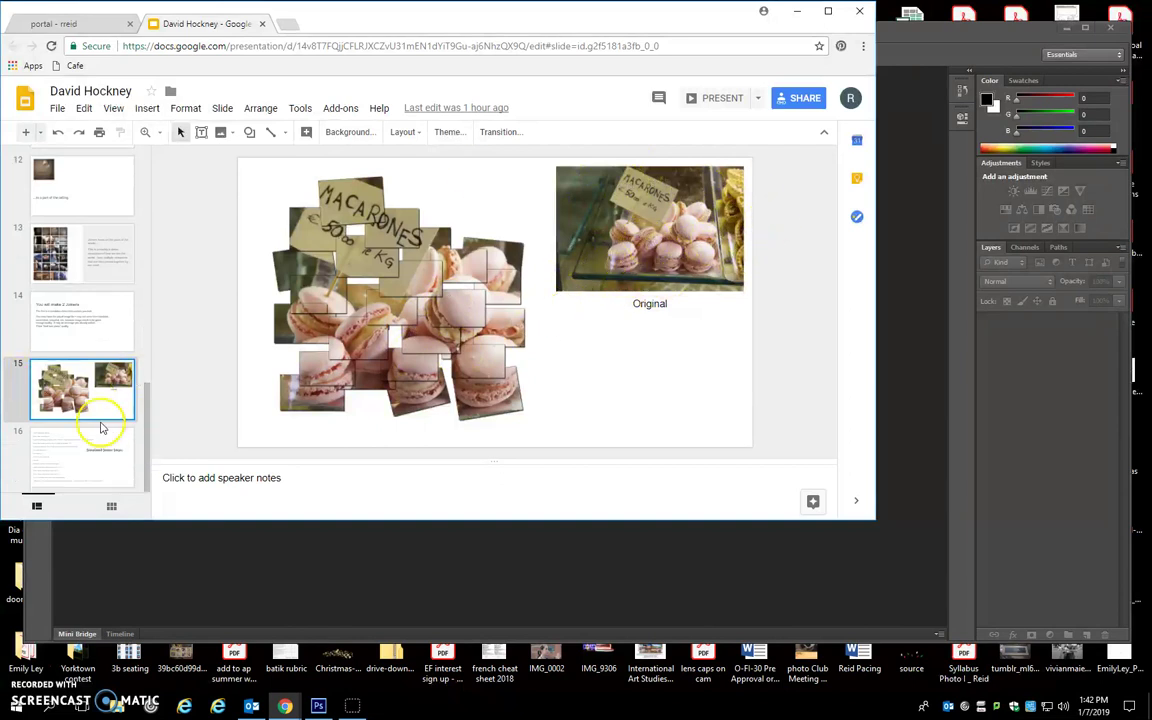
pyautogui.click(95, 460)
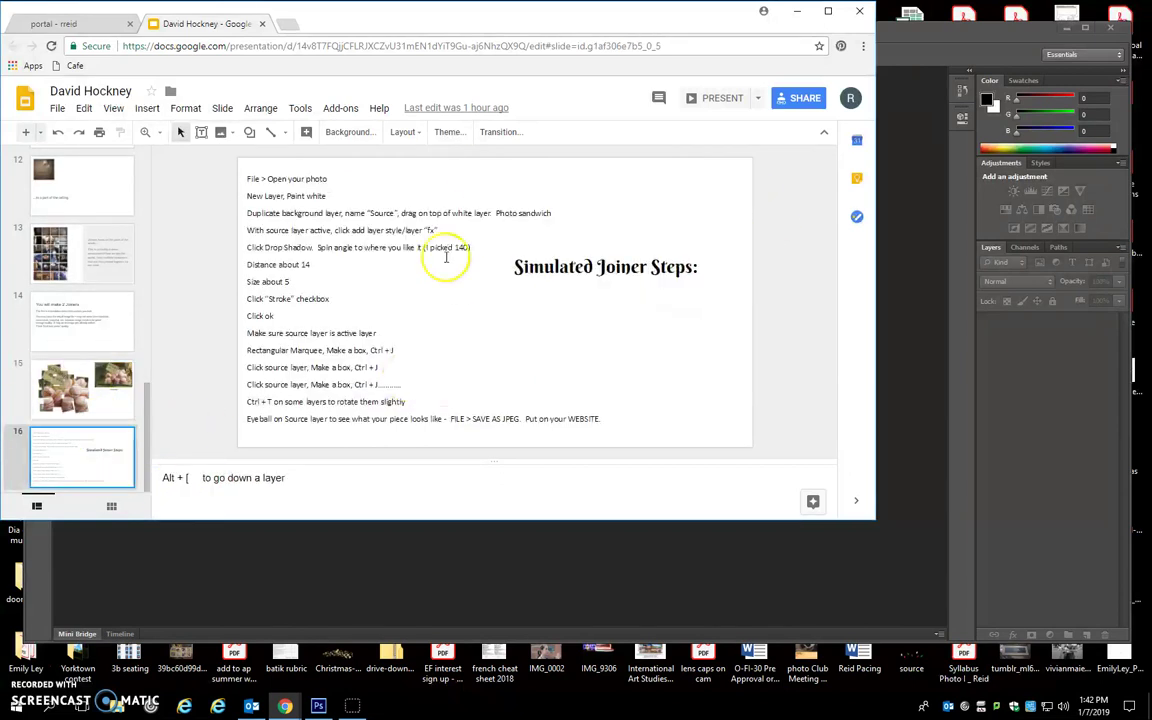
pyautogui.click(243, 578)
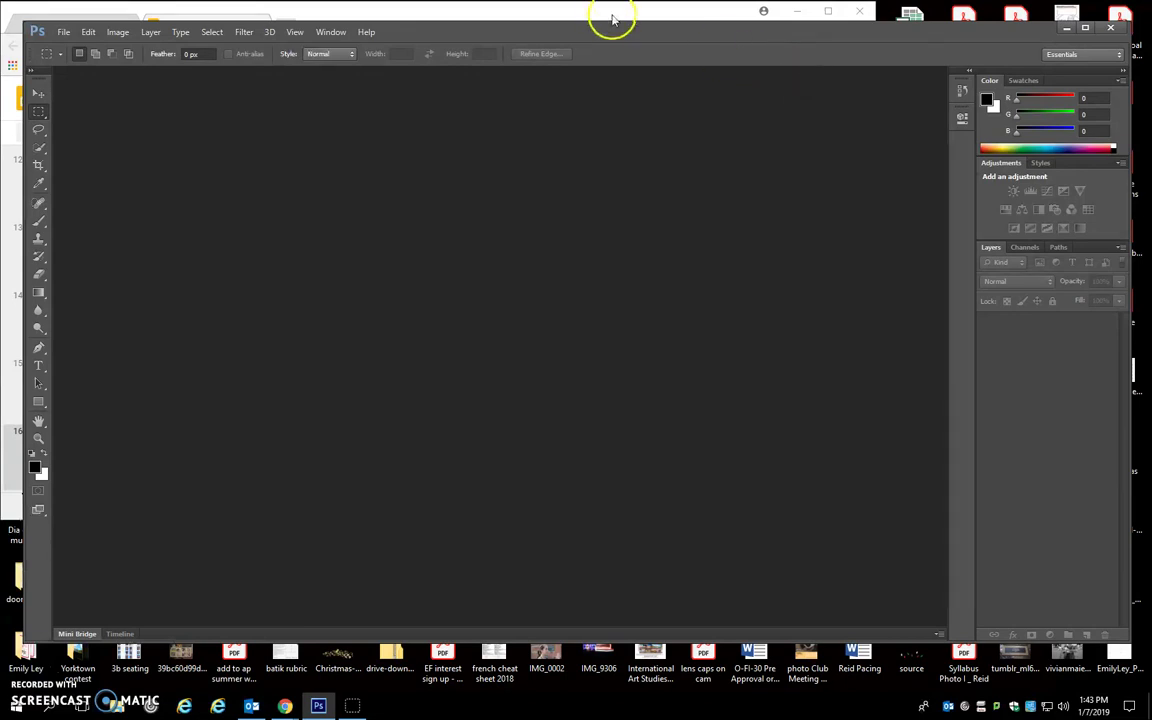
# Return to the PortaPortal tab in Chrome and open the 'HEIC to JPG using Dropbox' guide
pyautogui.click(553, 12)
pyautogui.click(45, 22)
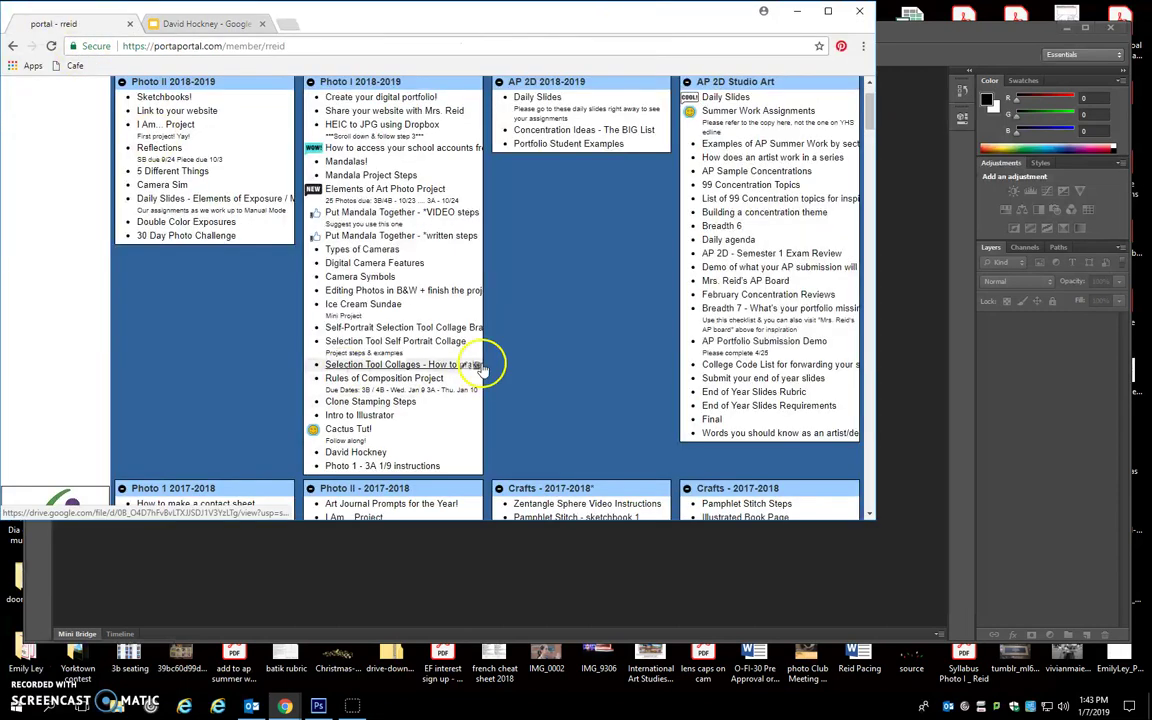
pyautogui.click(377, 130)
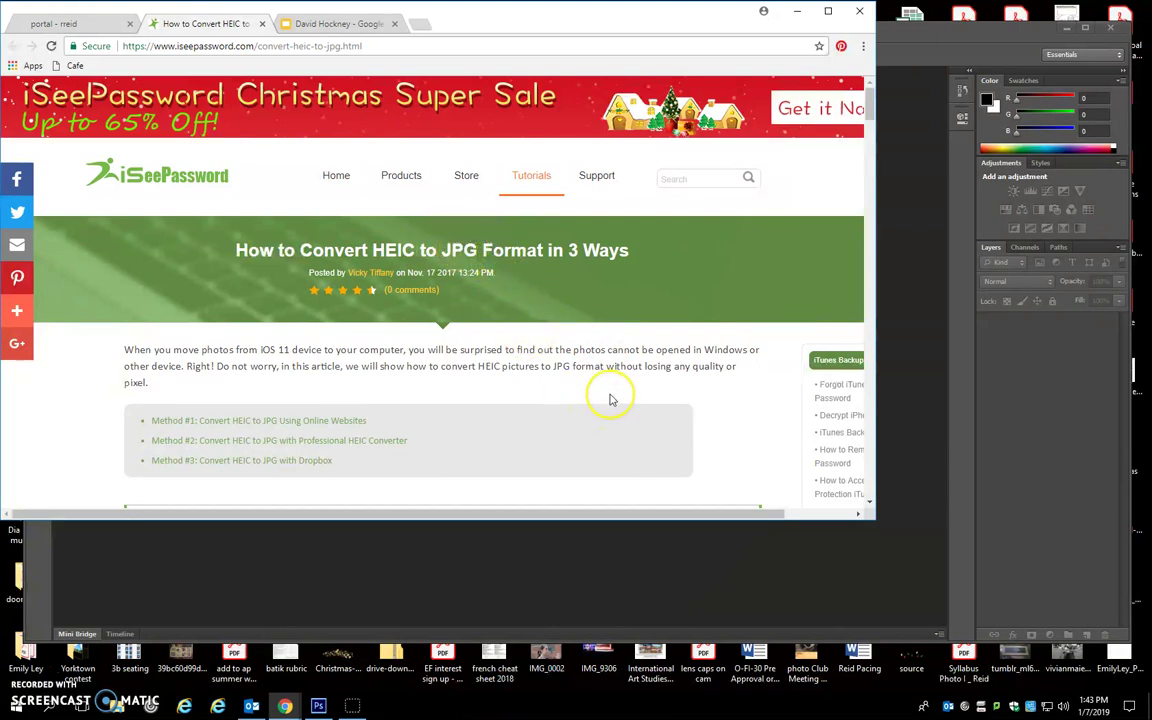
# Scroll to and highlight the 'Method #3: Convert HEIC to JPG with Dropbox' heading
pyautogui.scroll(-10, 612, 400)
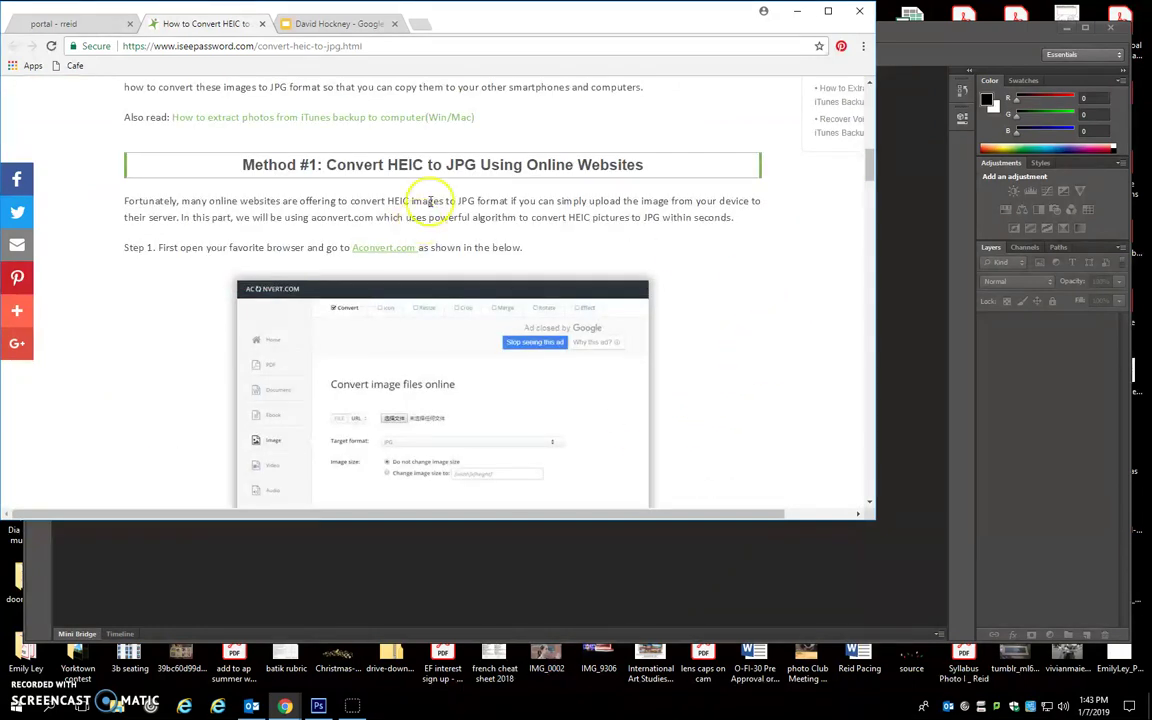
pyautogui.scroll(-15, 465, 286)
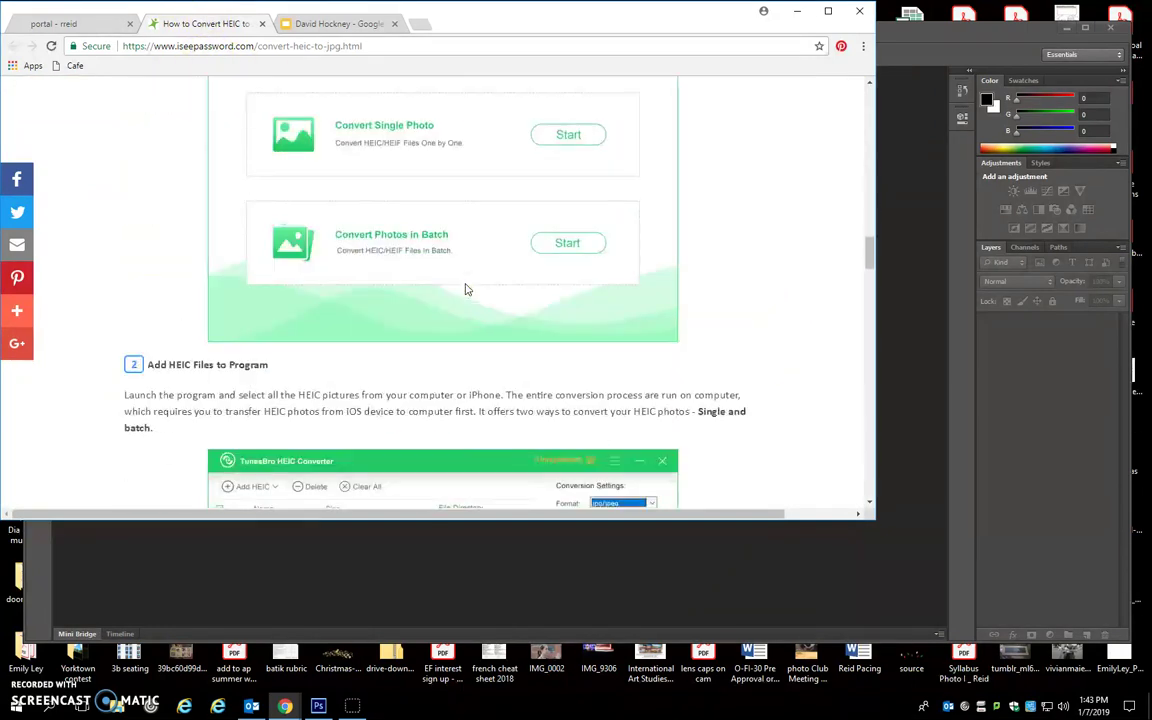
pyautogui.scroll(-15, 465, 289)
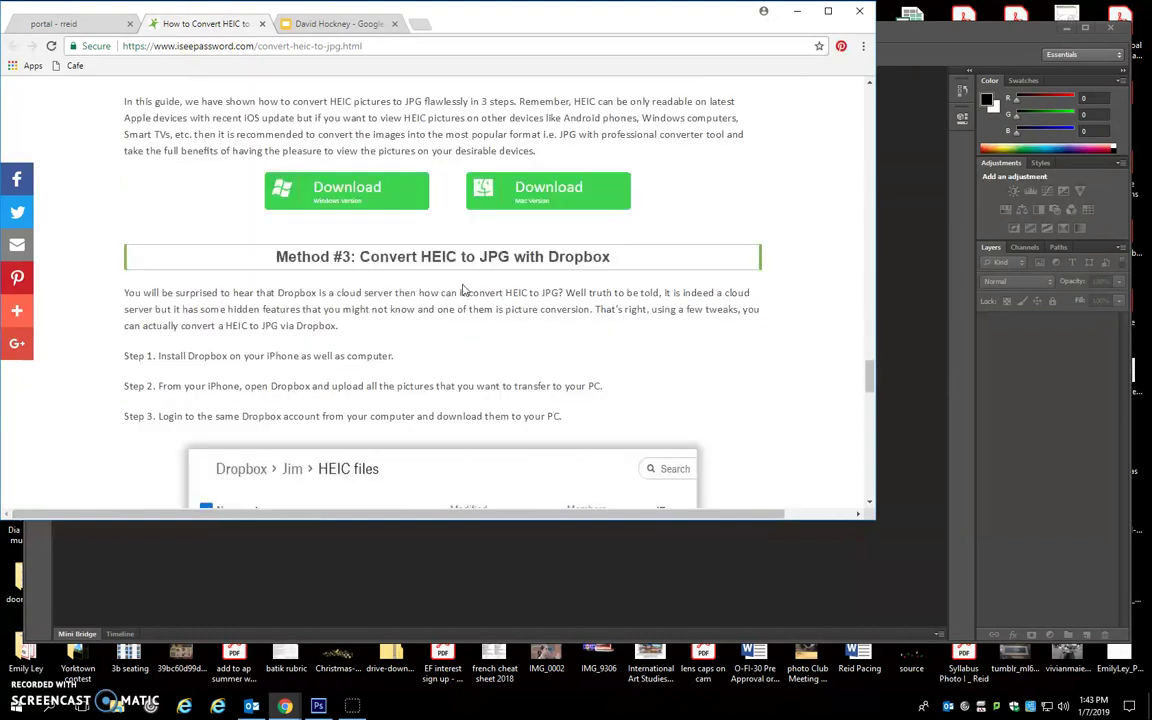
pyautogui.moveTo(279, 257); pyautogui.dragTo(669, 250)
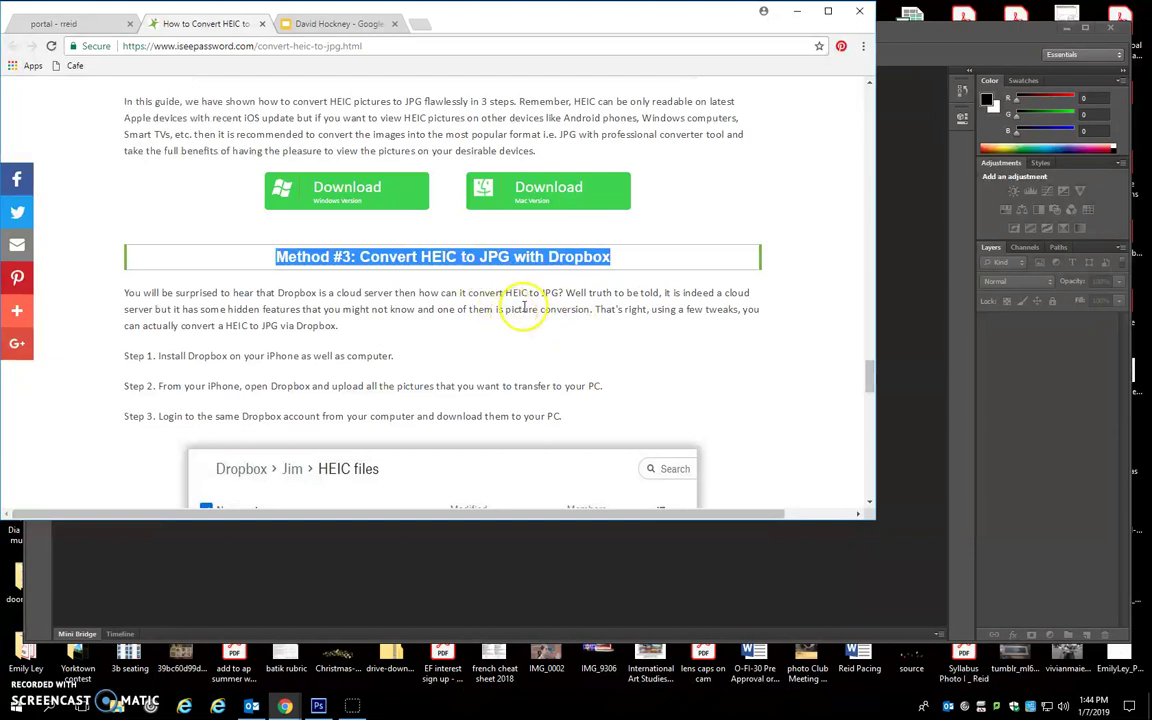
pyautogui.scroll(-3, 470, 350)
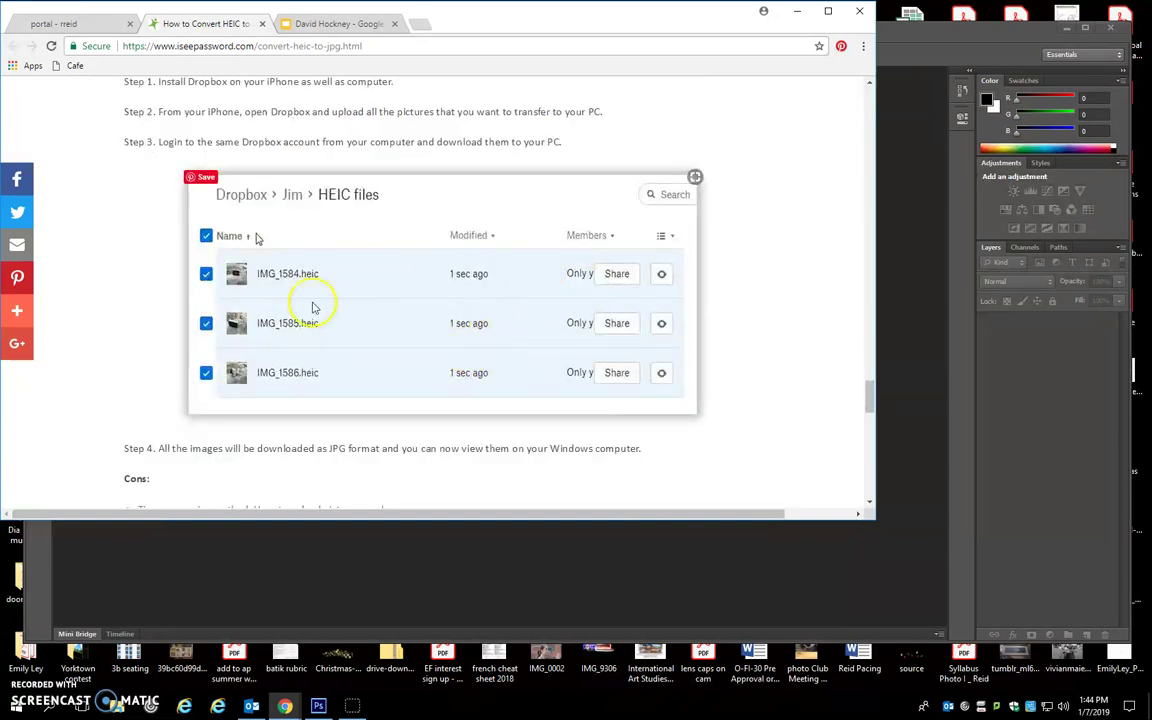
pyautogui.scroll(-2, 527, 380)
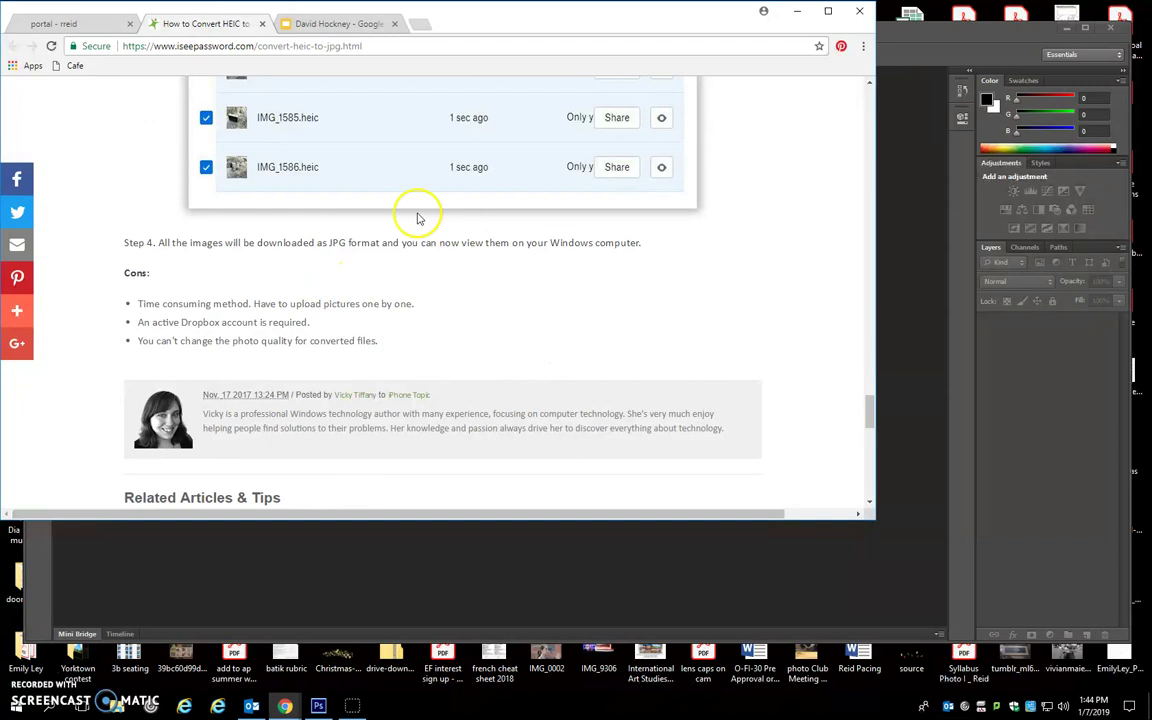
pyautogui.scroll(3, 440, 305)
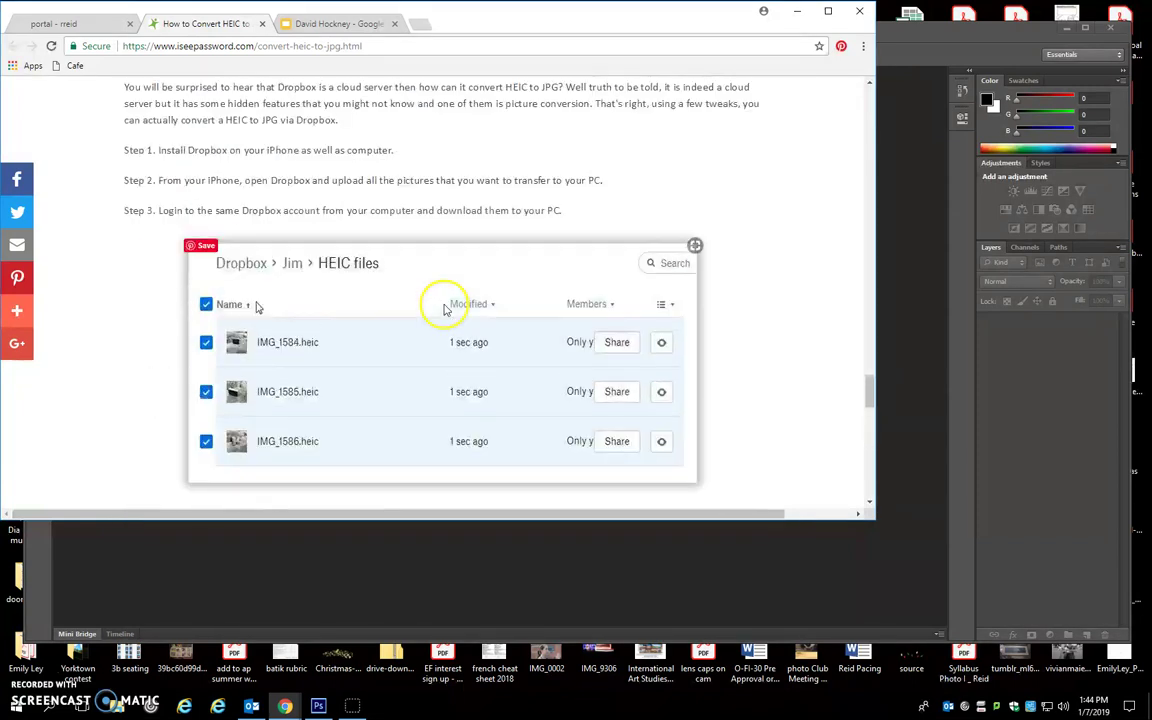
pyautogui.scroll(1, 434, 245)
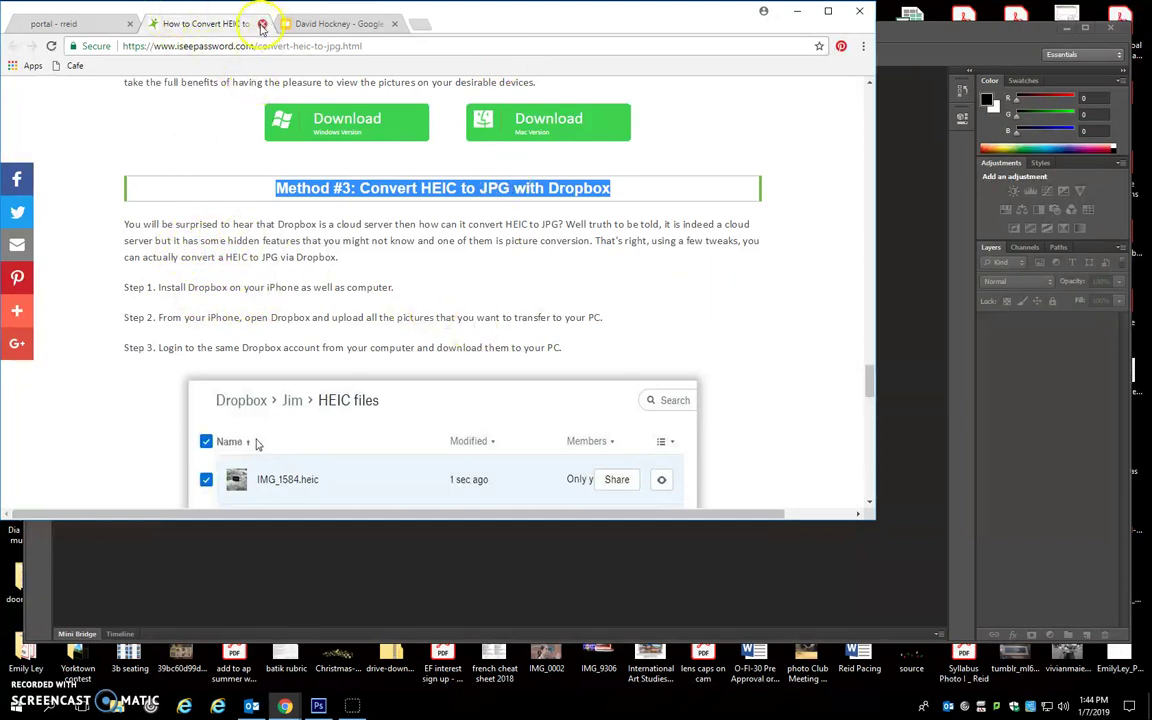
# Switch back to the PortaPortal member page tab
pyautogui.click(84, 24)
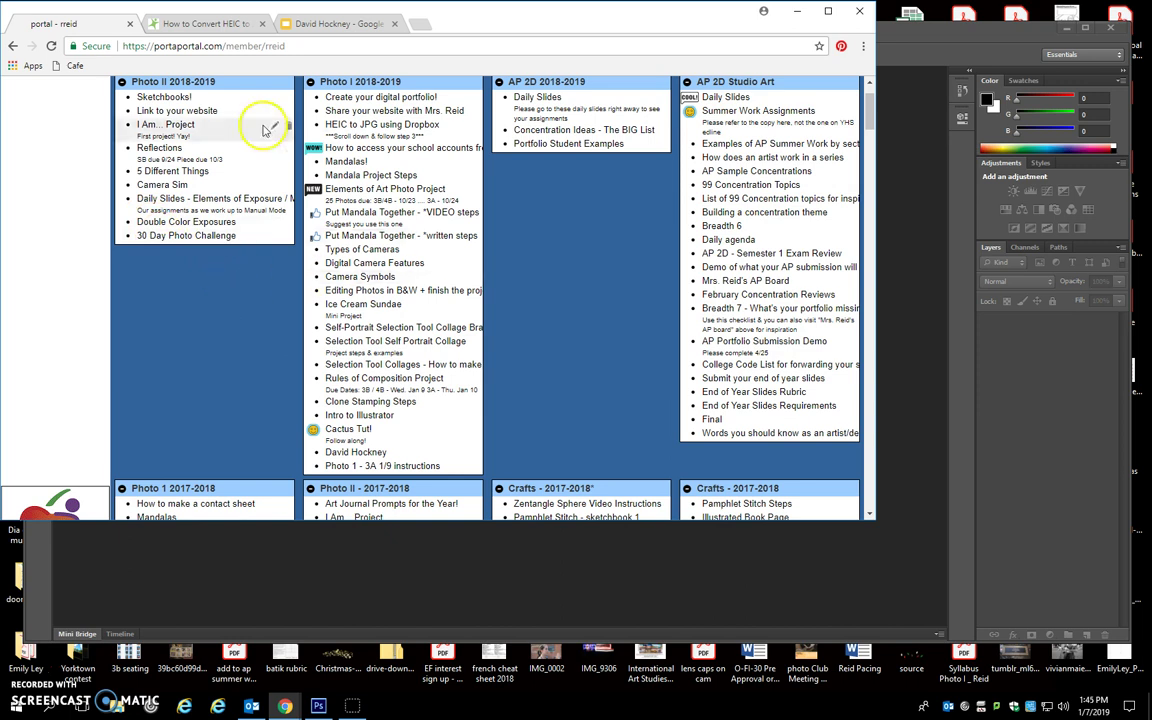
# Open EF2018Veniceinsta-2.JPG from photo class > David Hockney Joiners > Joiner from 1 pic
pyautogui.click(906, 195)
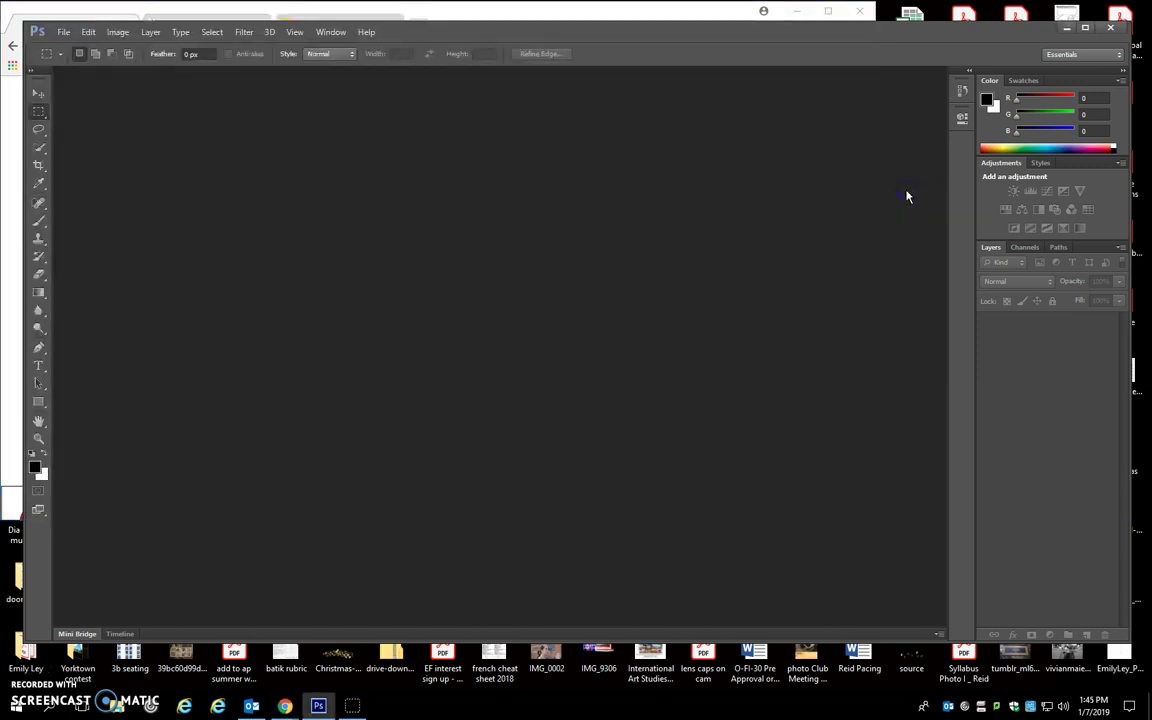
pyautogui.click(62, 32)
pyautogui.click(80, 57)
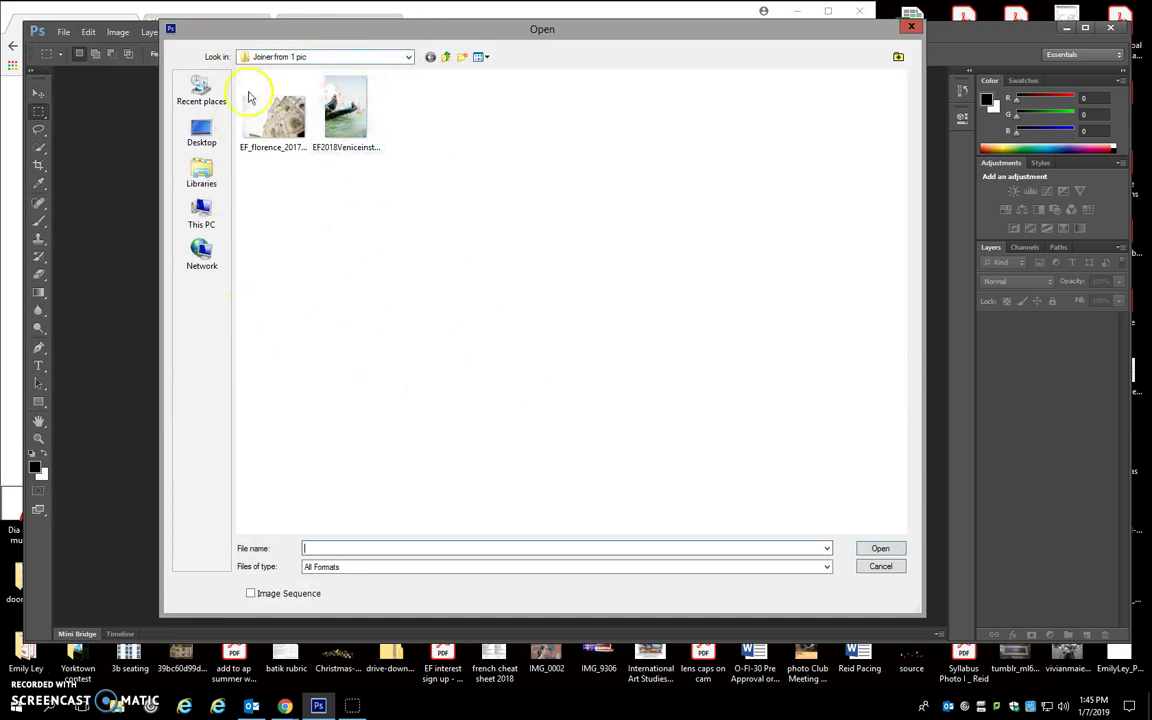
pyautogui.click(201, 212)
pyautogui.doubleClick(320, 247)
pyautogui.doubleClick(266, 128)
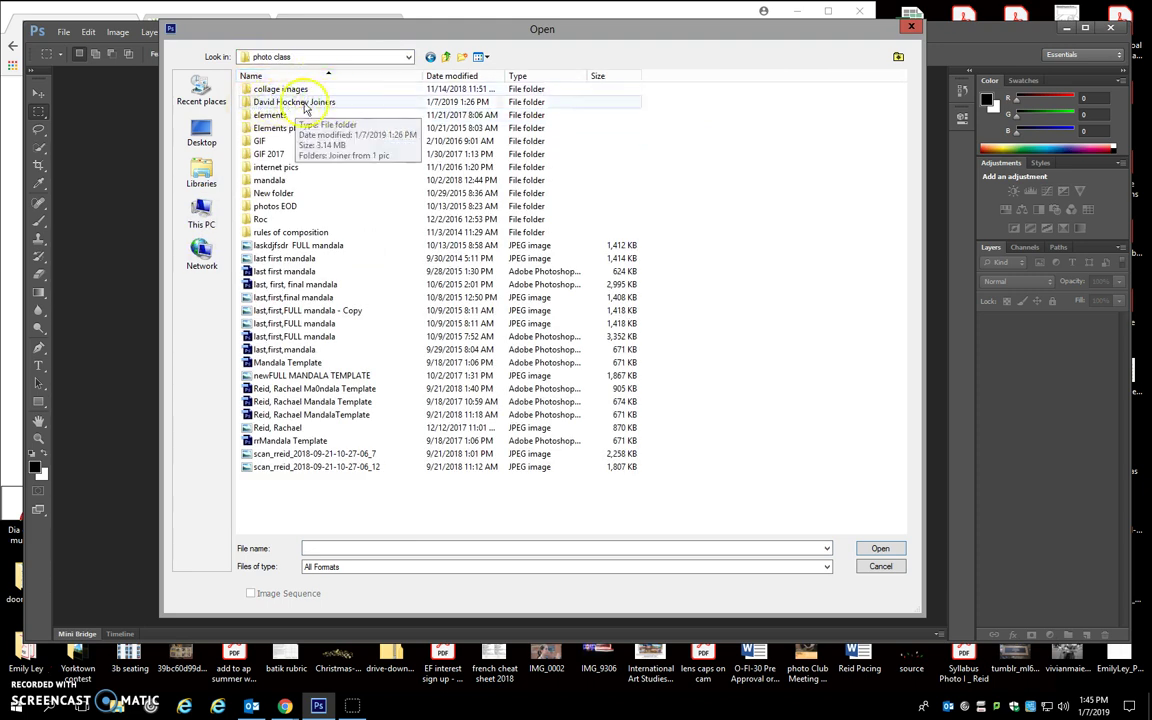
pyautogui.doubleClick(333, 104)
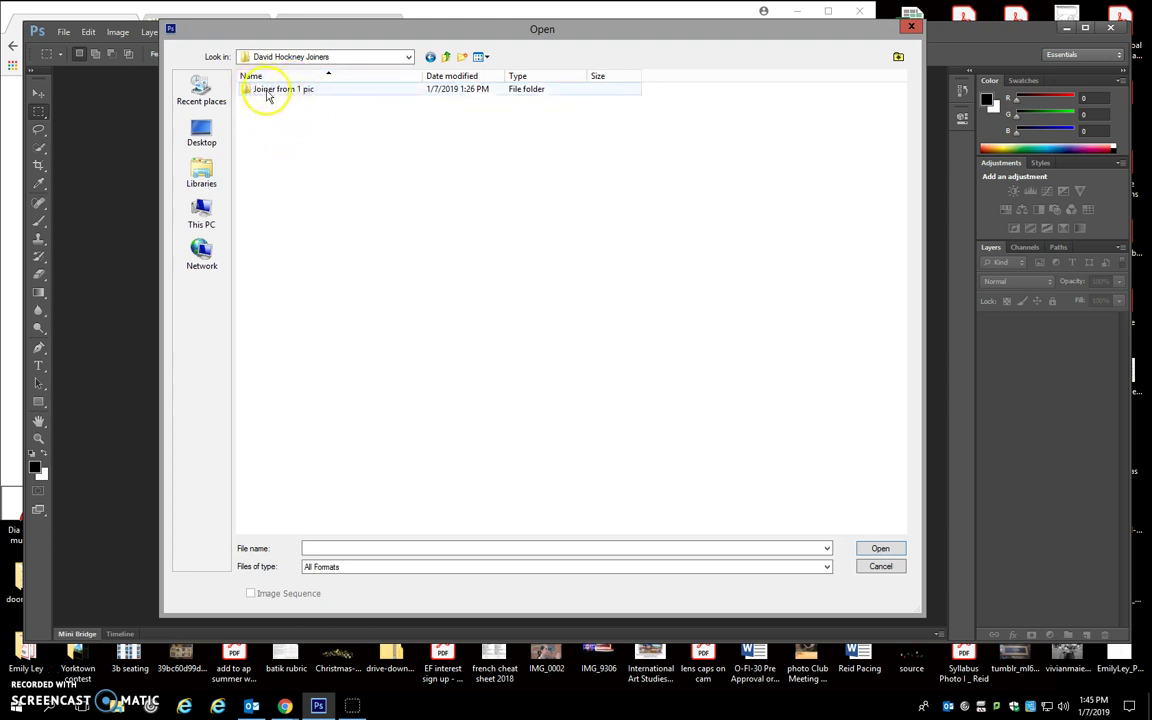
pyautogui.doubleClick(305, 90)
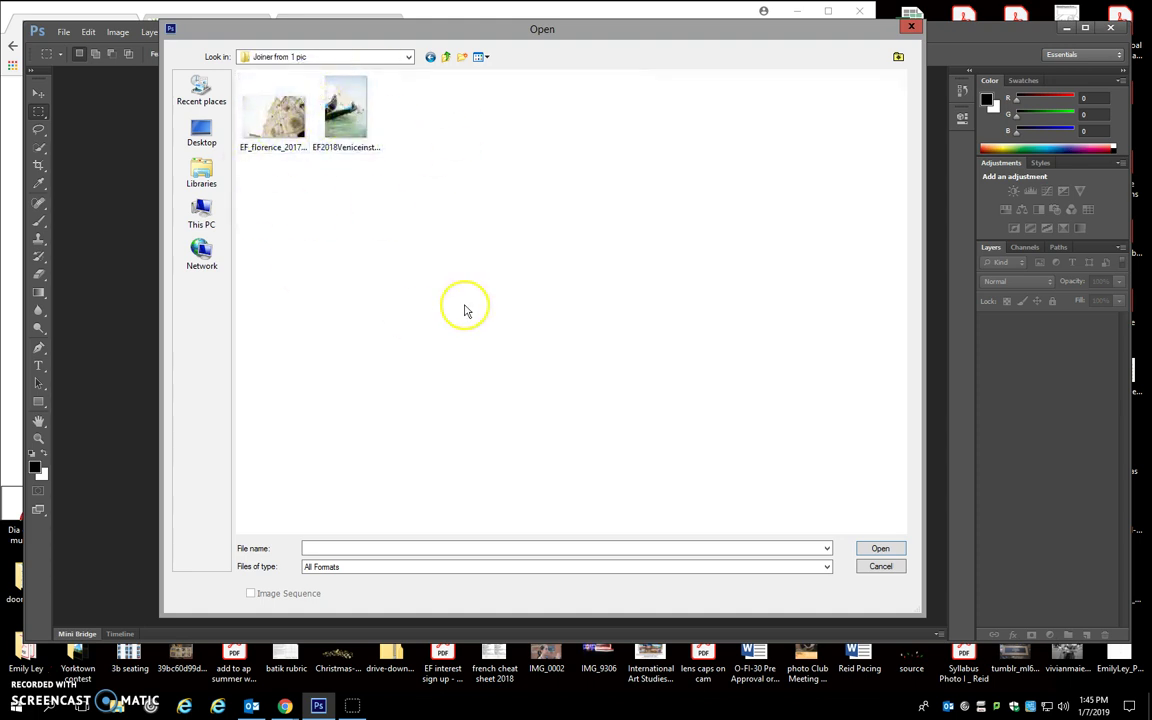
pyautogui.doubleClick(345, 115)
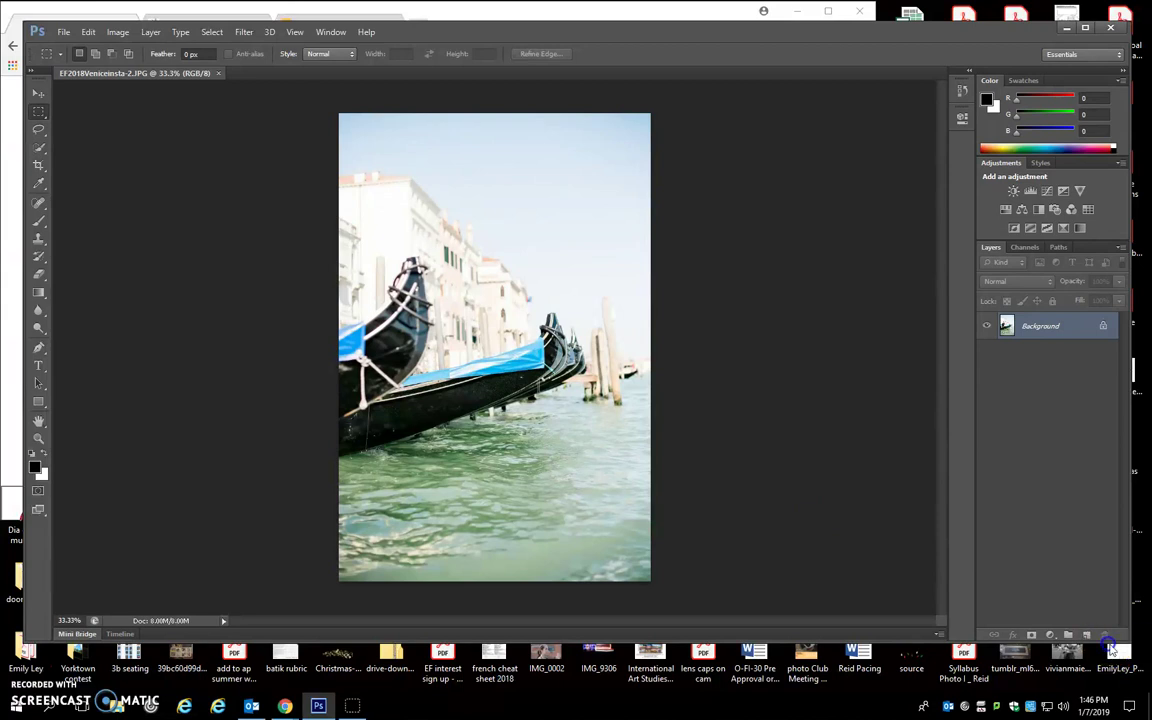
# Stretch the Photoshop window down to the taskbar and add Layer 1 above the Background
pyautogui.moveTo(1113, 636); pyautogui.dragTo(1115, 676)
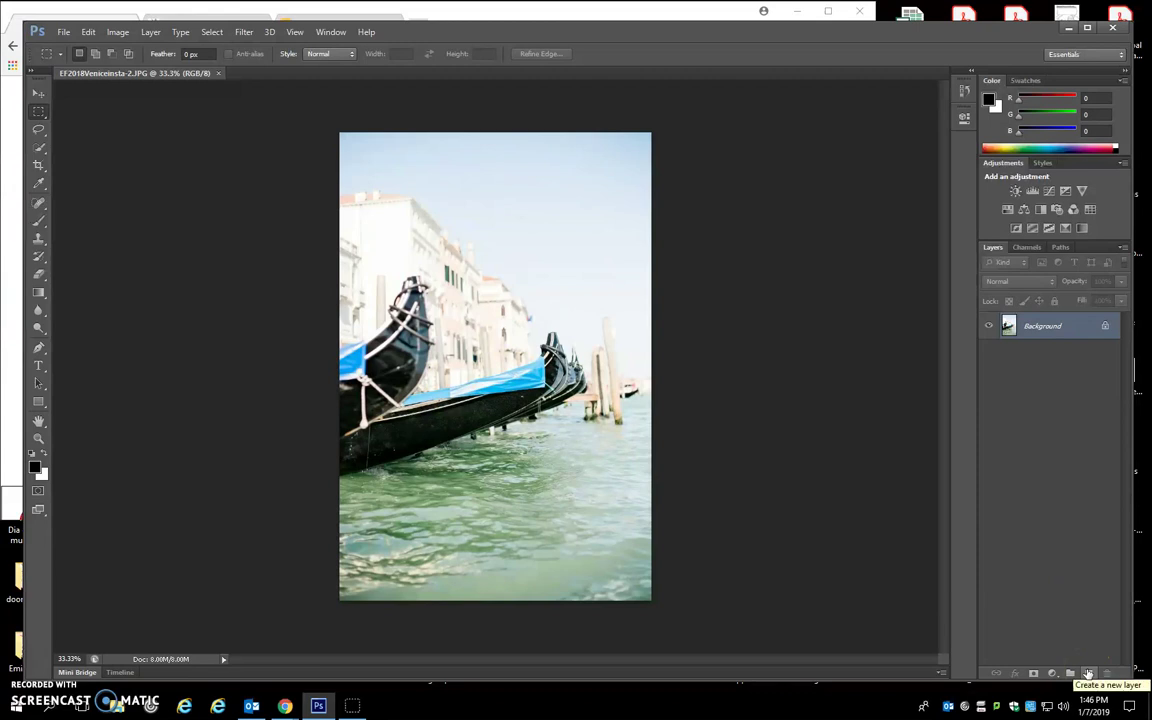
pyautogui.click(1088, 674)
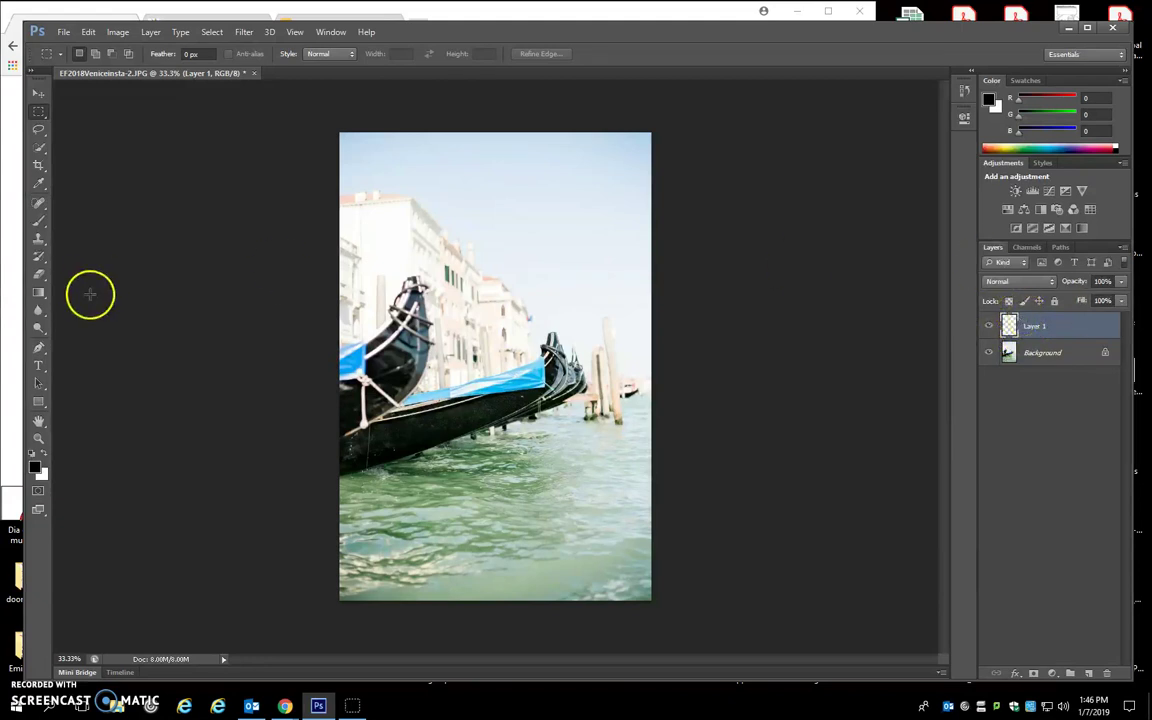
# Paint Bucket Layer 1 with white, then restore black as the foreground colour
pyautogui.click(39, 293)
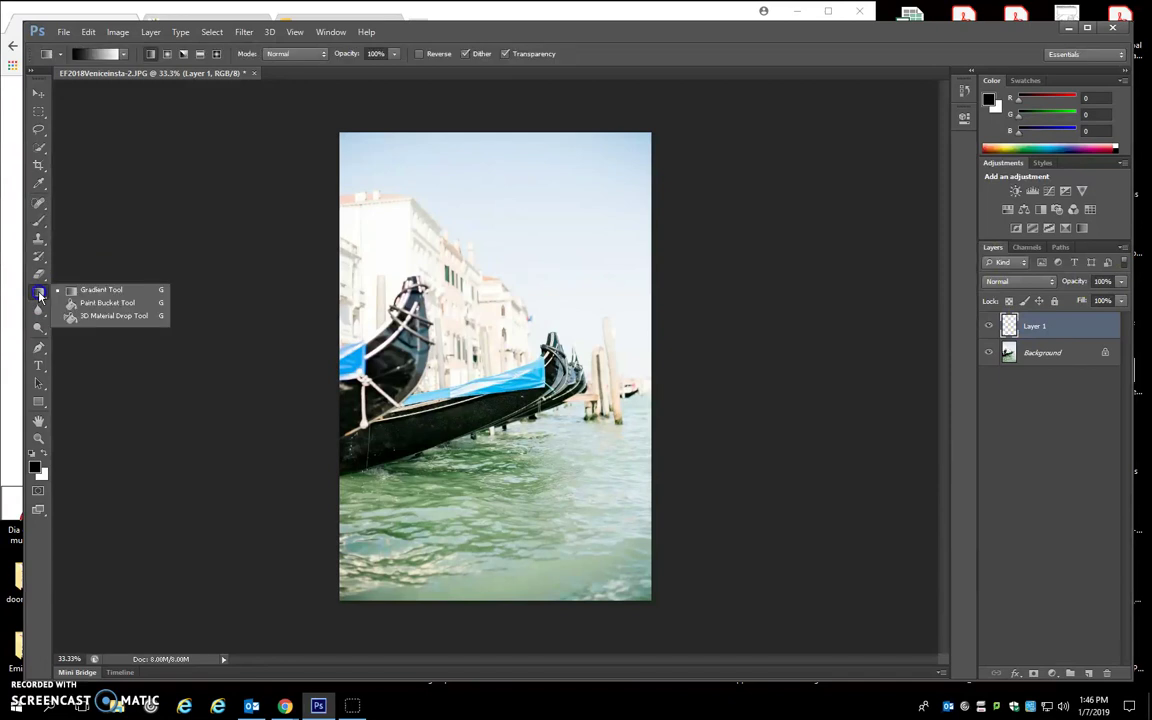
pyautogui.click(93, 309)
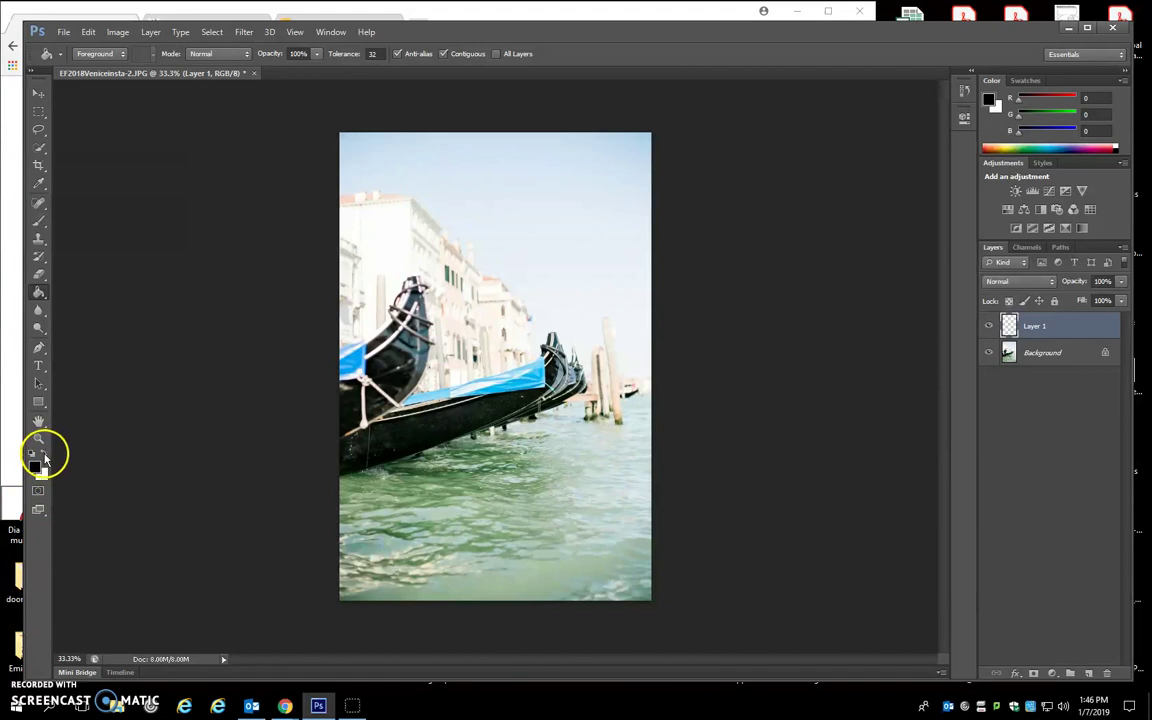
pyautogui.click(44, 453)
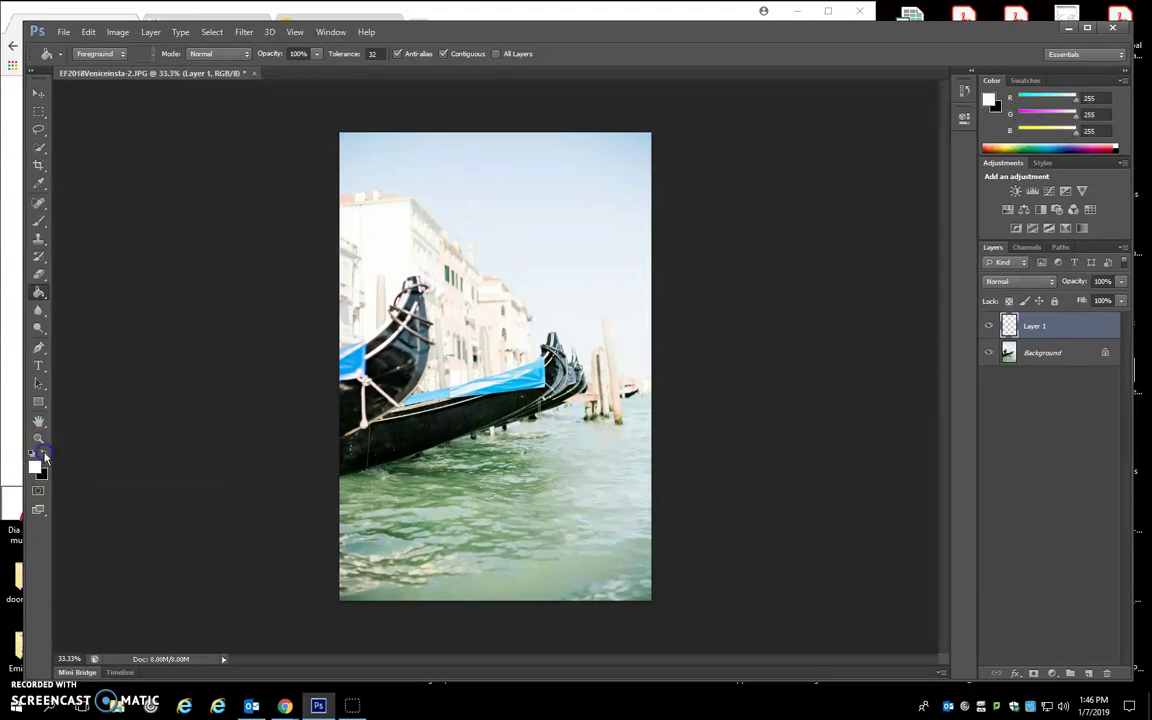
pyautogui.click(448, 293)
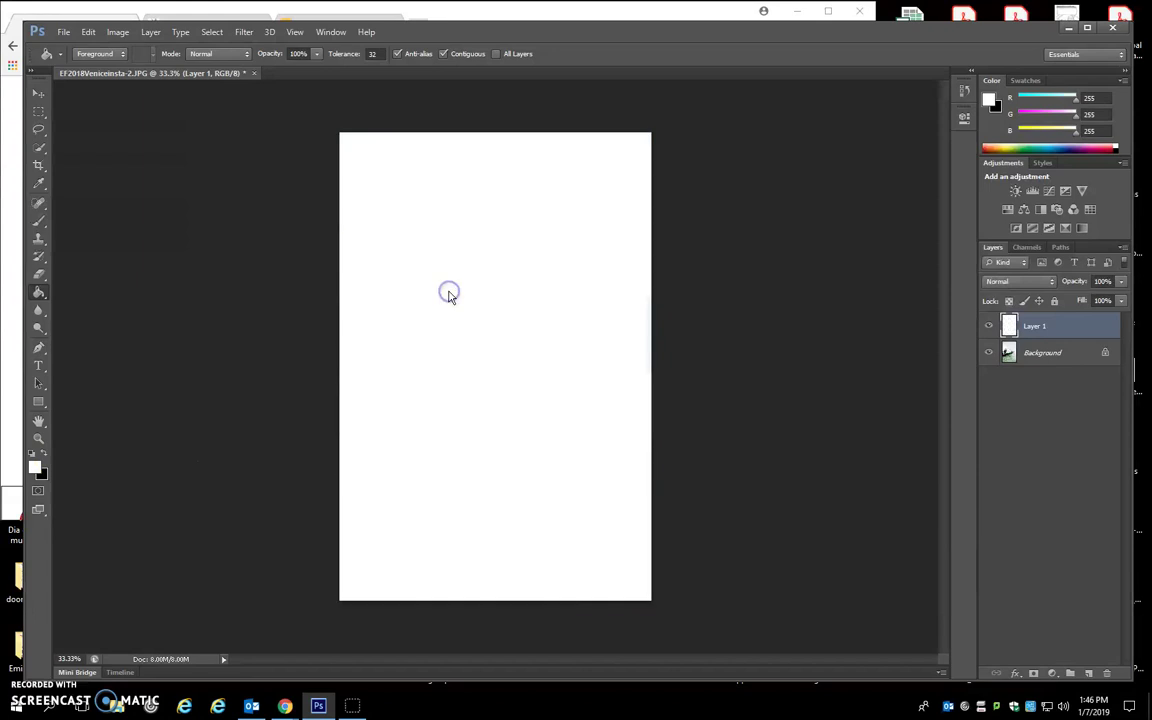
pyautogui.click(44, 455)
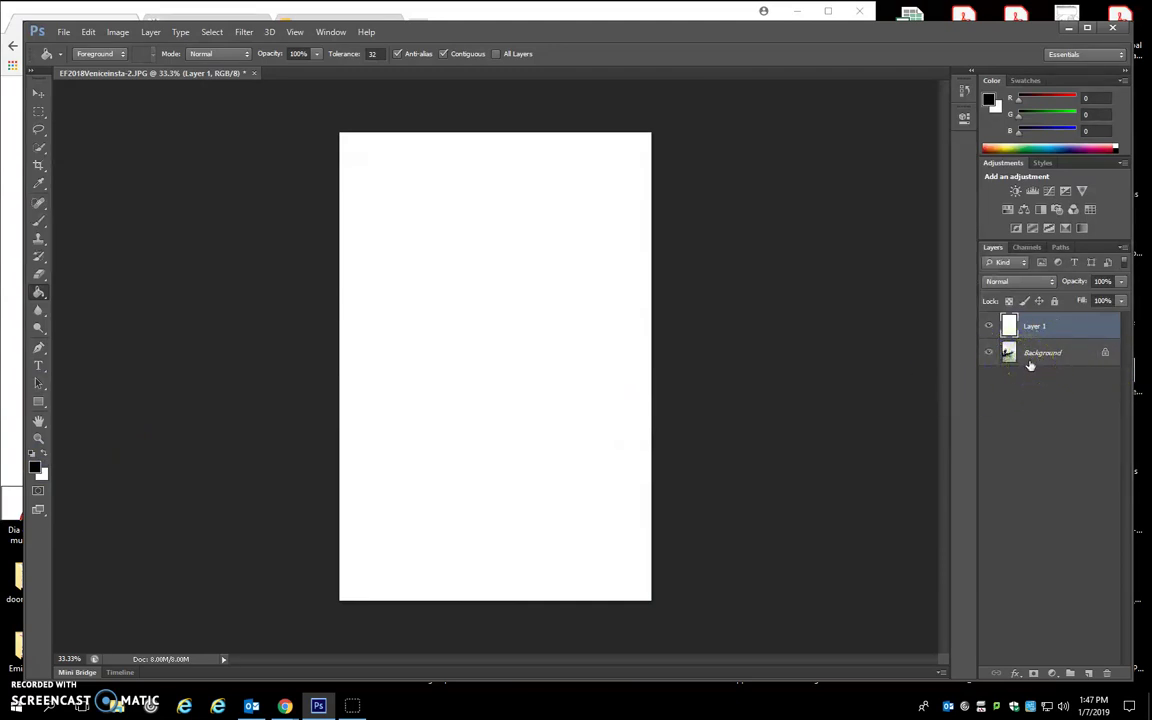
# Duplicate the Background layer through its right-click menu, naming the copy 'Source'
pyautogui.moveTo(1030, 365); pyautogui.dragTo(1037, 327)
pyautogui.click(1049, 356)
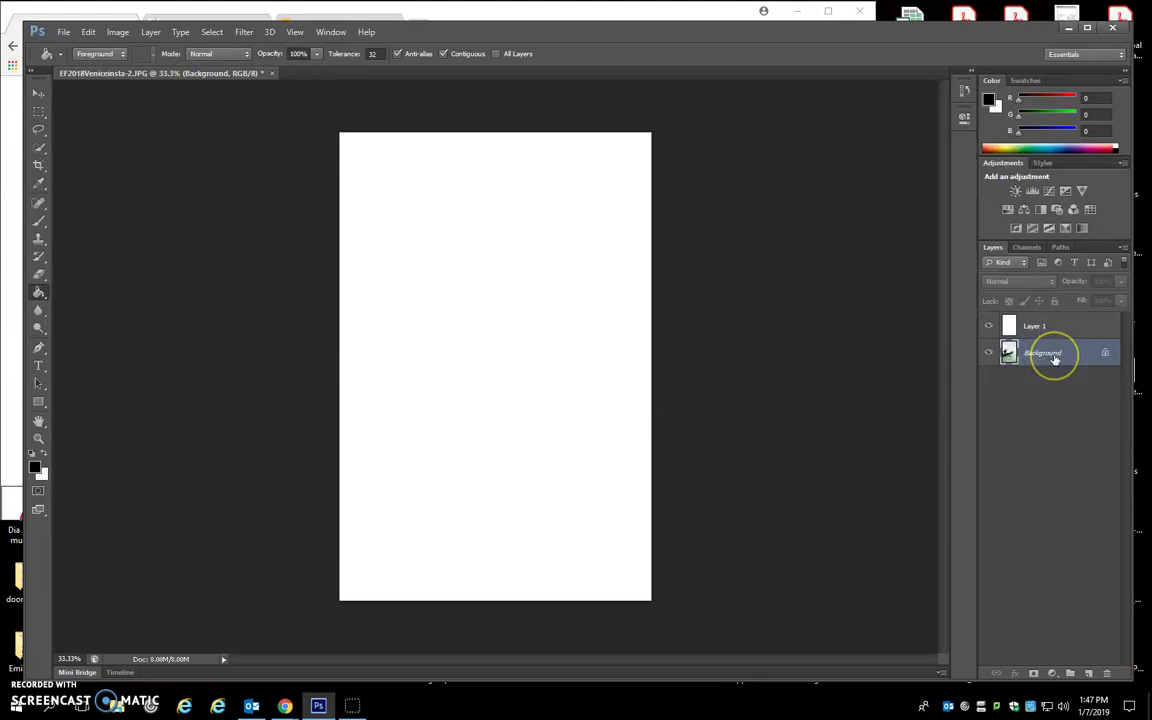
pyautogui.rightClick(1054, 358)
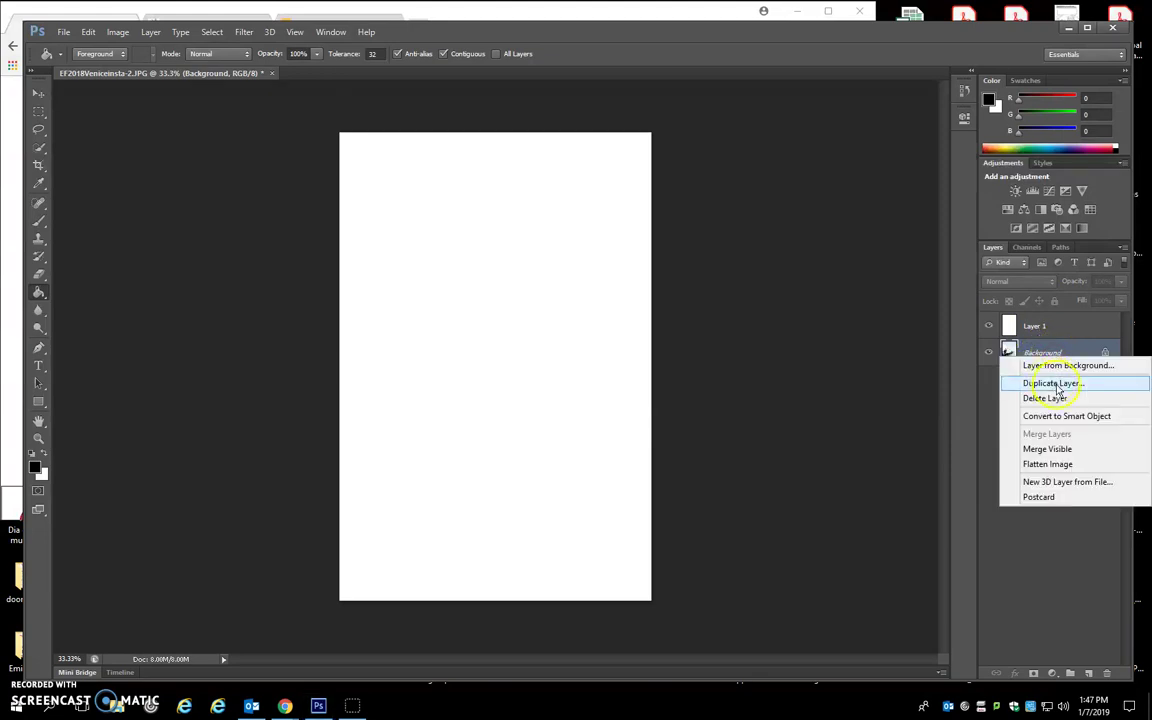
pyautogui.click(1052, 382)
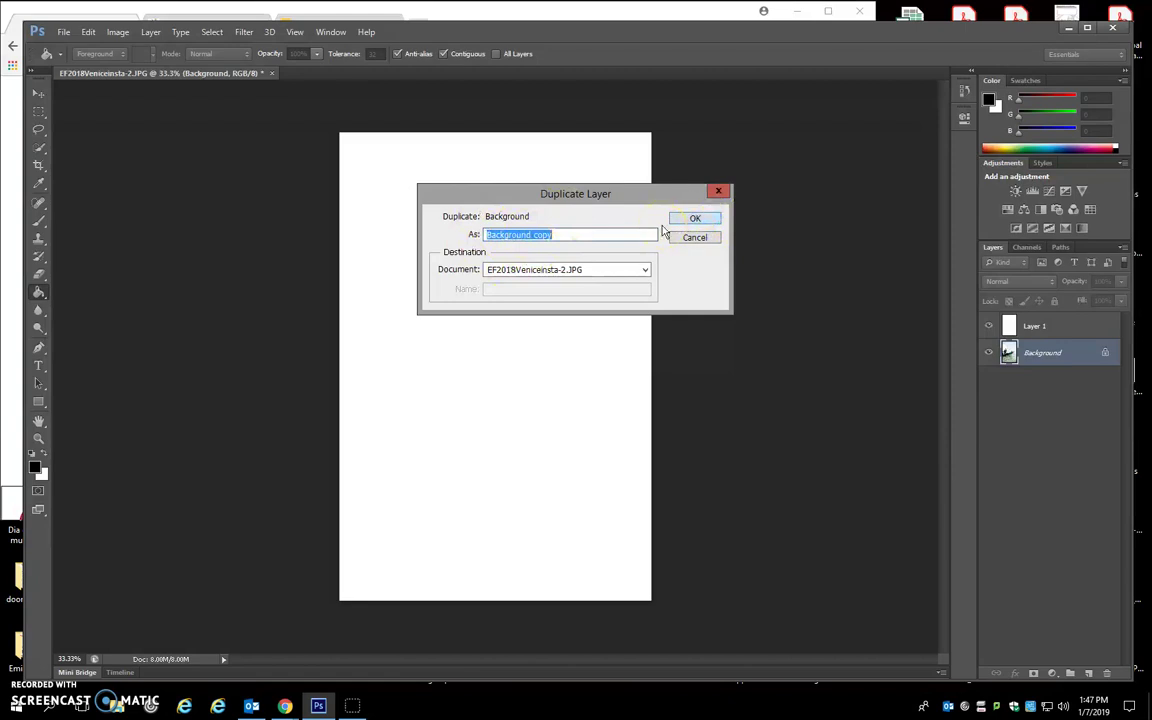
pyautogui.write('Sourc')
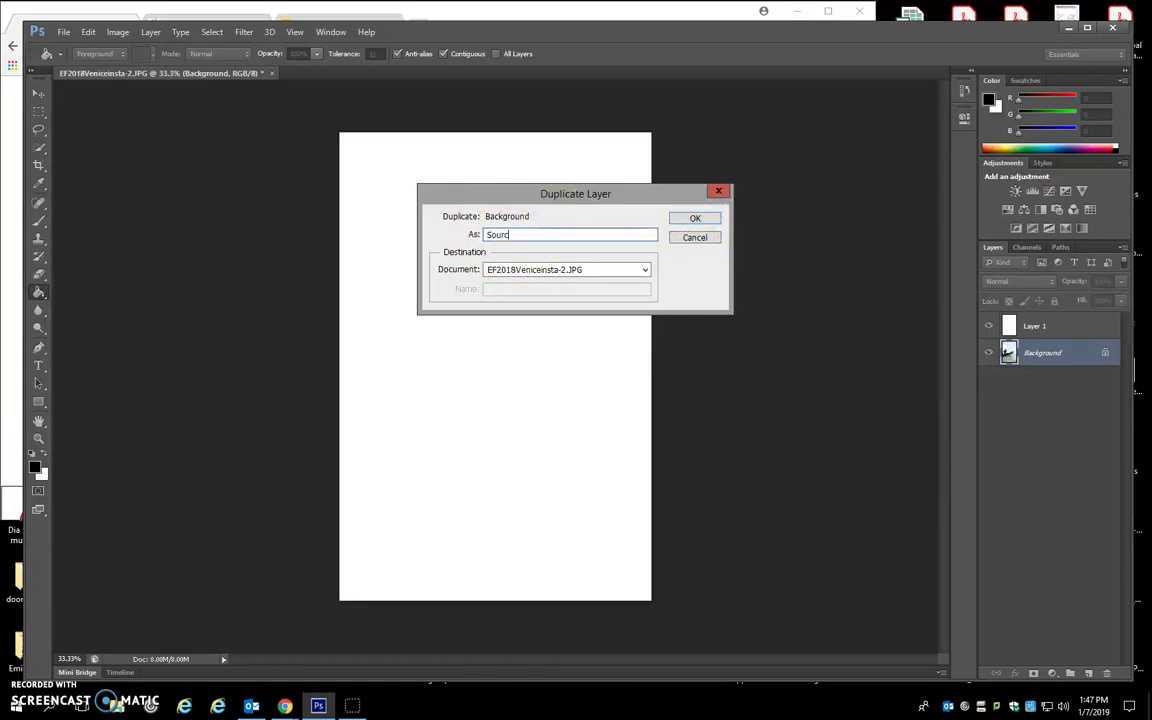
pyautogui.write('e')
pyautogui.click(695, 218)
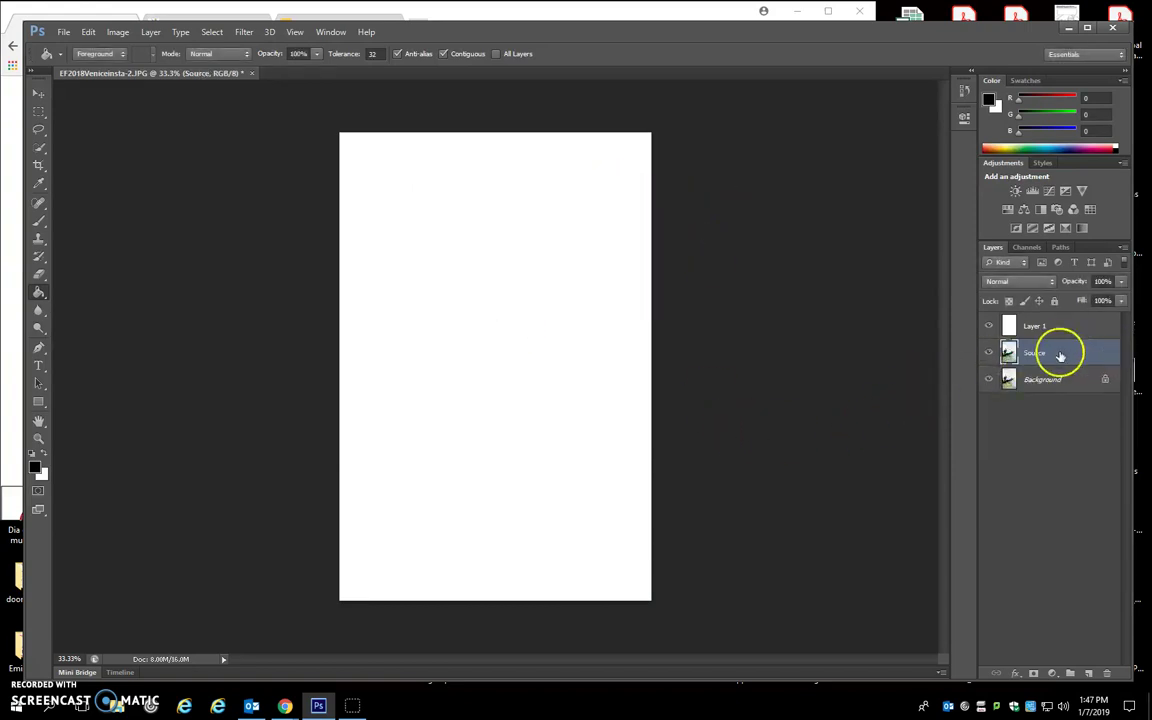
# Place the Source layer above white Layer 1 so the gondola photo reappears
pyautogui.moveTo(1058, 350); pyautogui.dragTo(1058, 324)
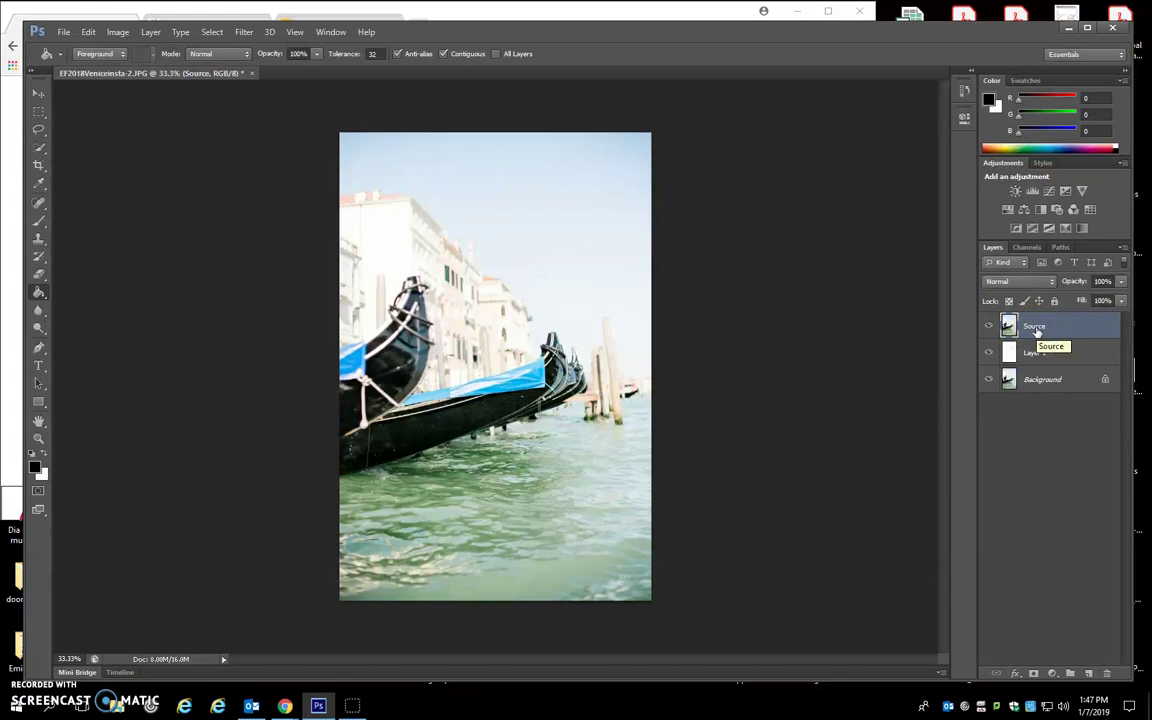
pyautogui.click(1036, 330)
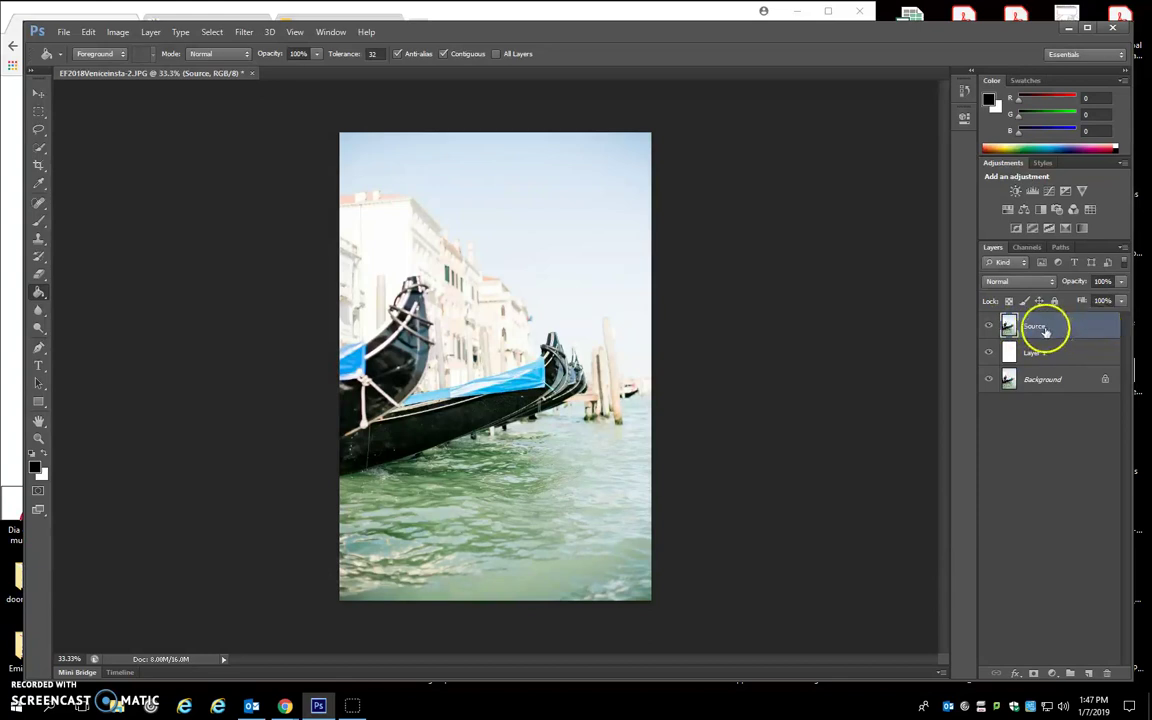
# Add a Drop Shadow to Source (Multiply, 75% opacity) and set its angle to 139°
pyautogui.click(1015, 675)
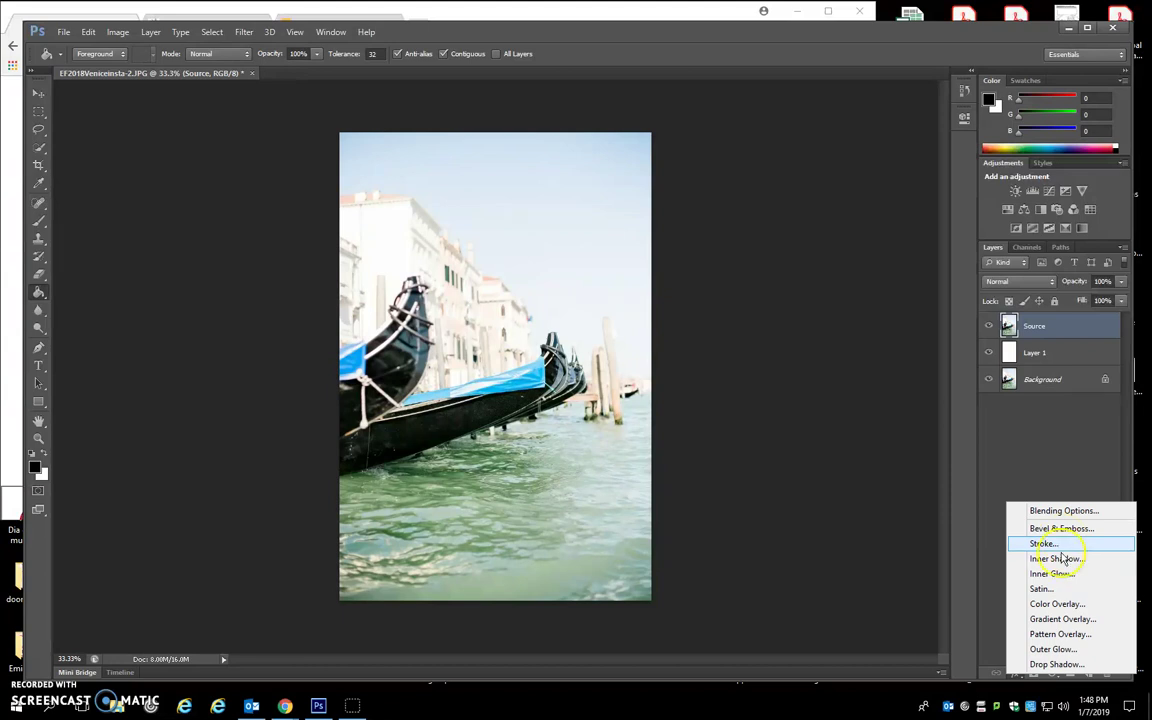
pyautogui.click(1060, 664)
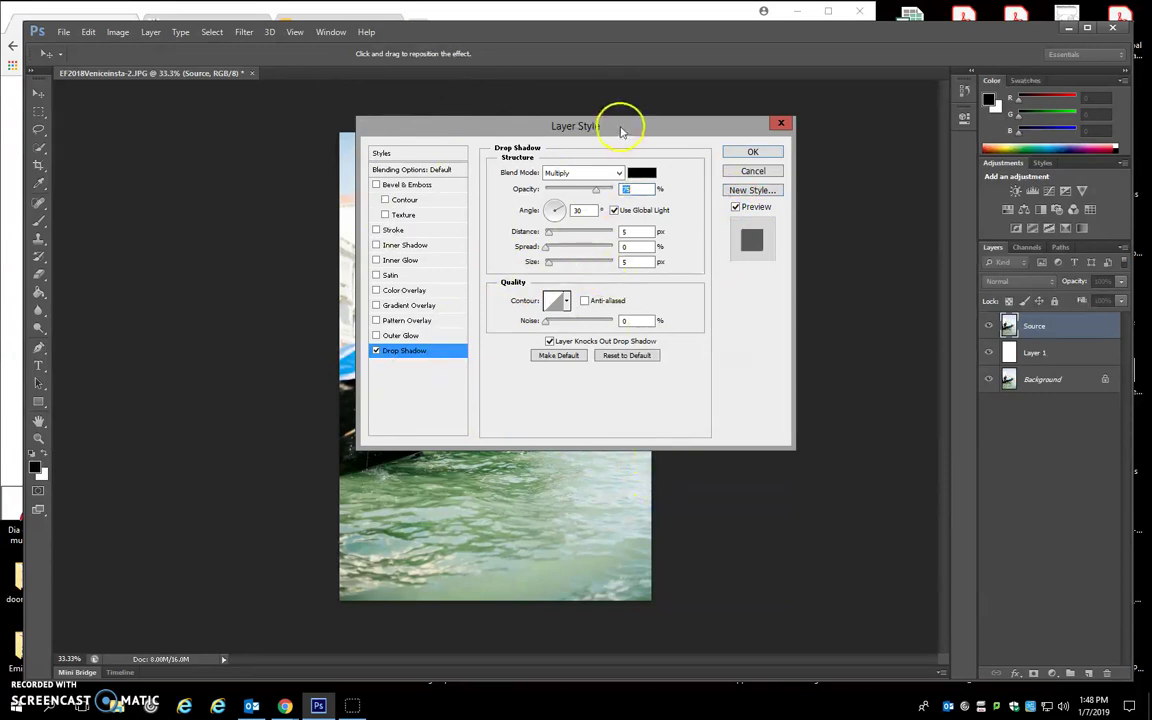
pyautogui.moveTo(620, 128); pyautogui.dragTo(831, 100)
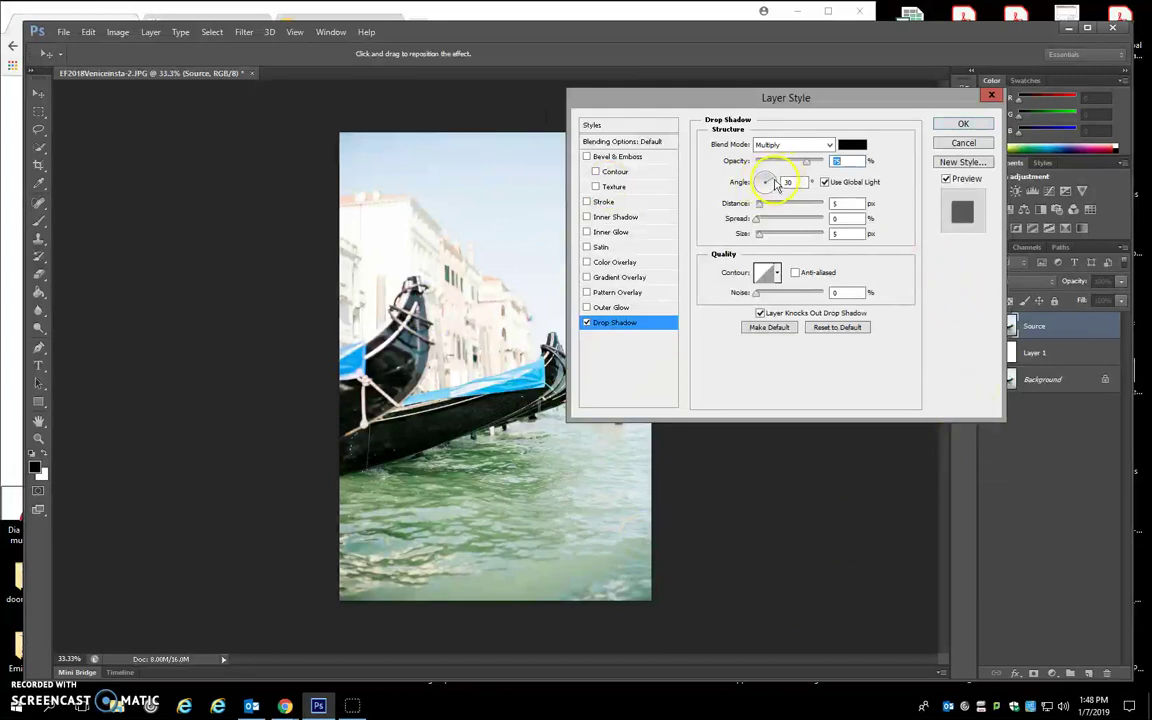
pyautogui.moveTo(776, 186); pyautogui.dragTo(751, 170)
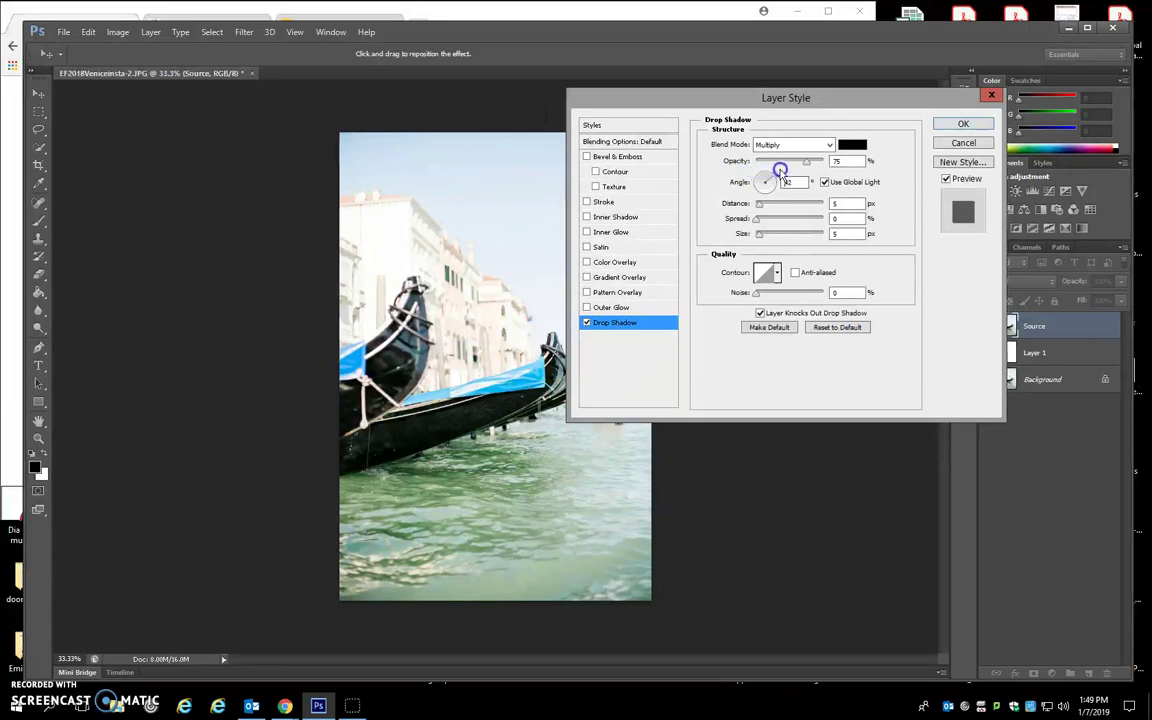
pyautogui.moveTo(774, 166); pyautogui.dragTo(752, 166)
pyautogui.moveTo(755, 166); pyautogui.dragTo(750, 165)
pyautogui.moveTo(743, 166); pyautogui.dragTo(743, 166)
# Increase the drop shadow distance to 14 px
pyautogui.click(848, 204)
pyautogui.moveTo(784, 95); pyautogui.dragTo(818, 86)
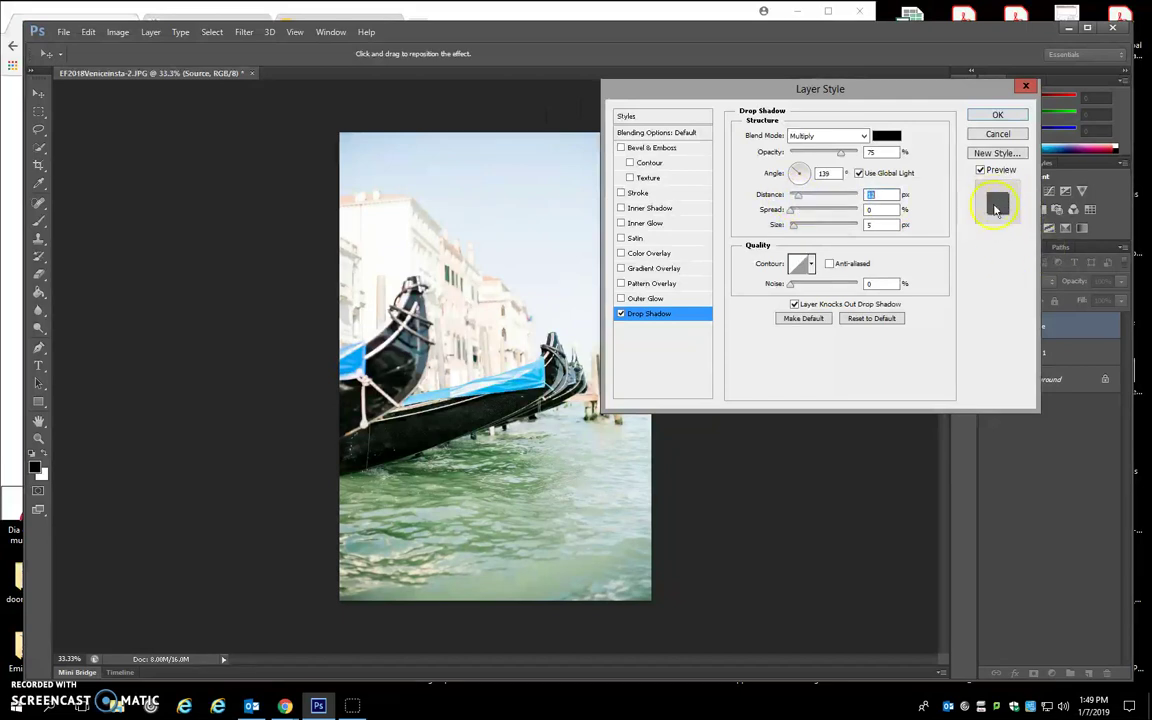
pyautogui.click(799, 197)
pyautogui.moveTo(1011, 222); pyautogui.dragTo(997, 222)
pyautogui.click(870, 225)
# Add a Stroke to the Source layer and set the shadow angle to 140°
pyautogui.click(621, 194)
pyautogui.moveTo(793, 172); pyautogui.dragTo(791, 171)
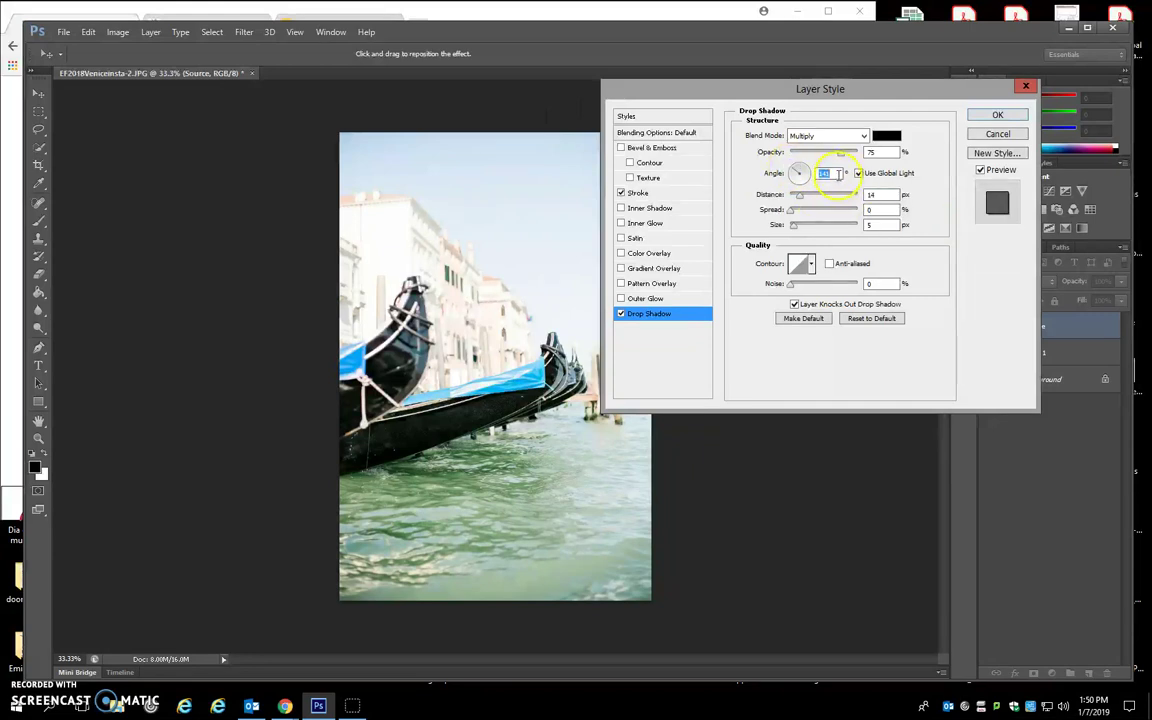
pyautogui.press('BackSpace')
# Apply the stroke and drop shadow, choose the Rectangular Marquee tool, and bring Chrome forward
pyautogui.click(997, 114)
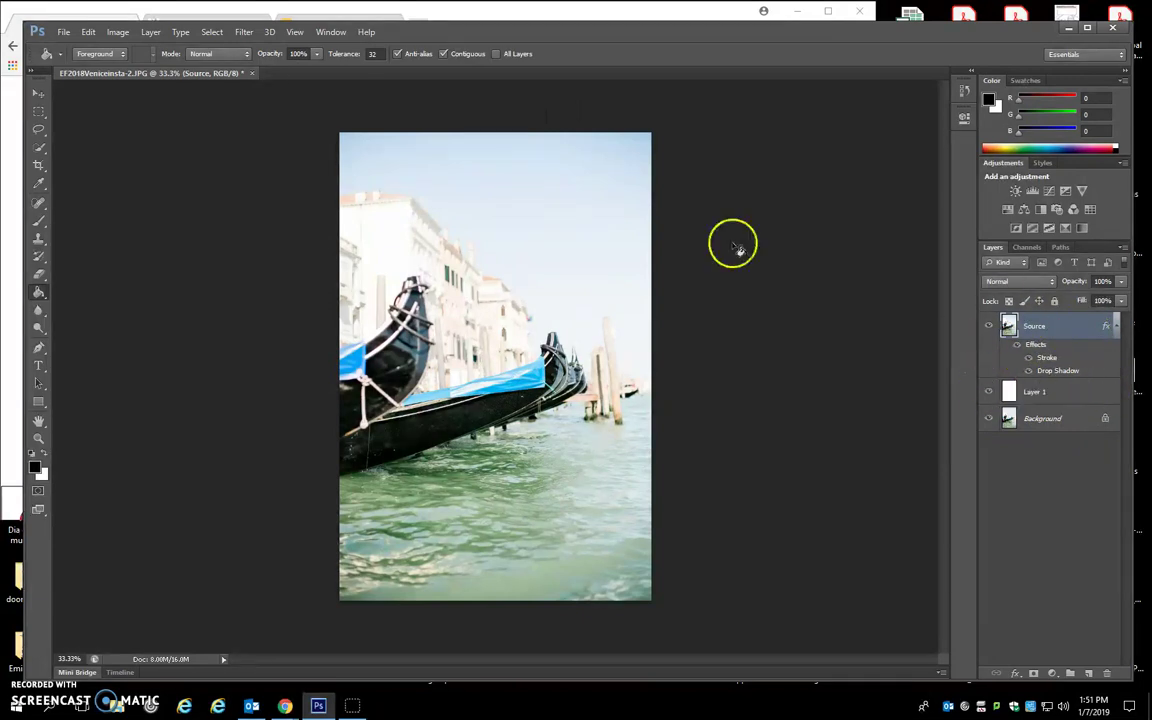
pyautogui.click(37, 113)
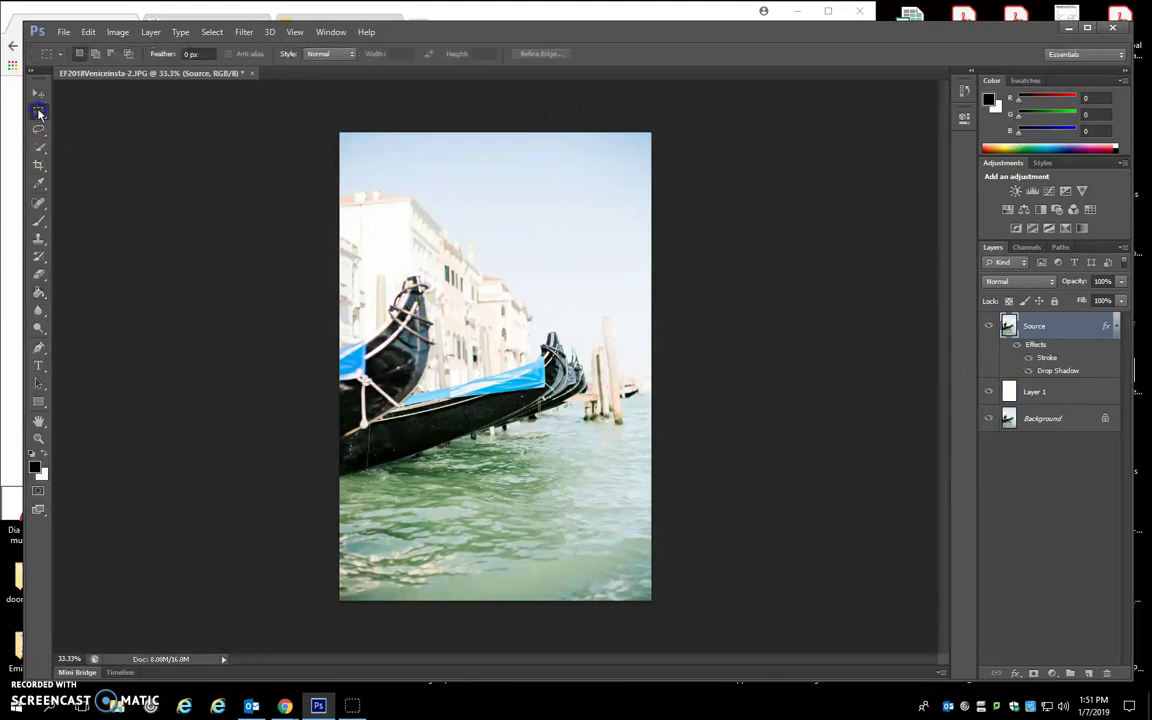
pyautogui.click(403, 211)
# View the macarons joiner example on slide 15 of the David Hockney slideshow, then minimize Chrome
pyautogui.click(490, 14)
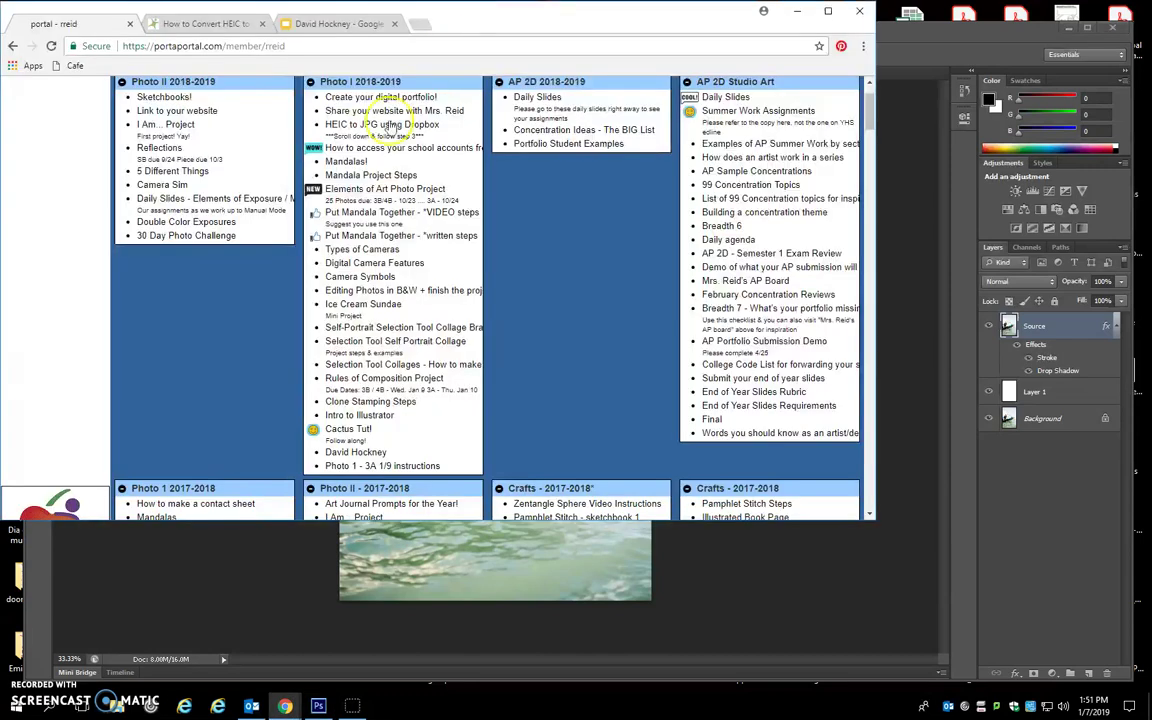
pyautogui.click(300, 22)
pyautogui.press('Up')
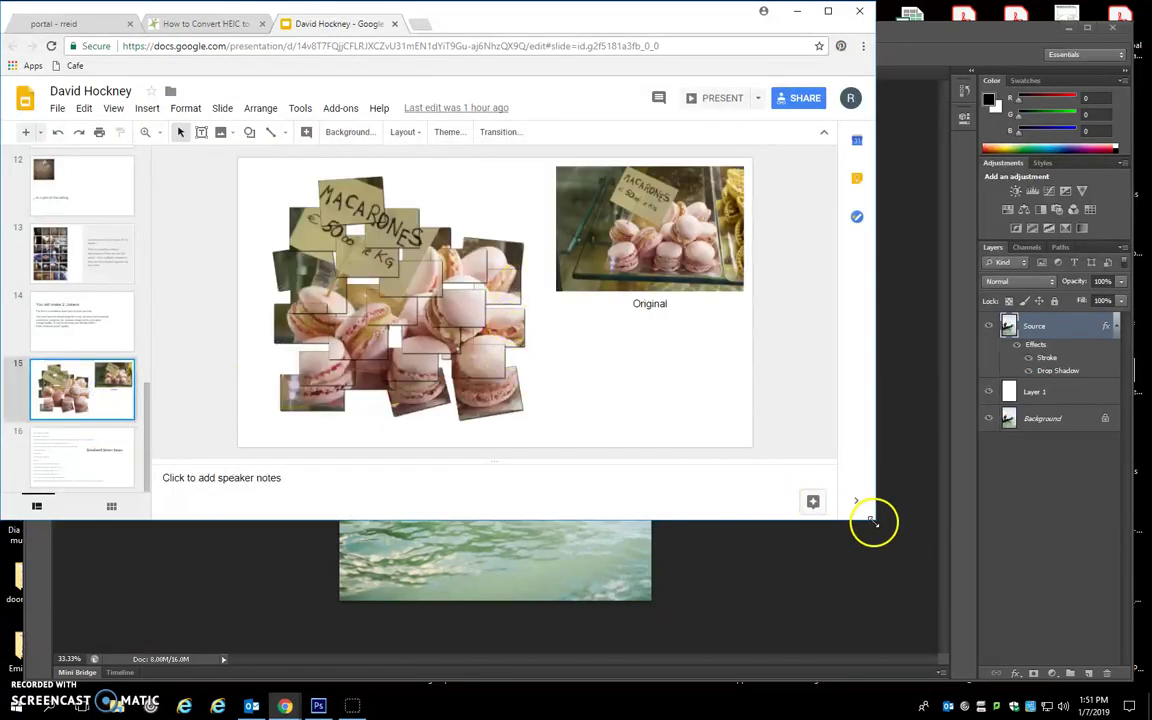
pyautogui.moveTo(869, 522); pyautogui.dragTo(1040, 645)
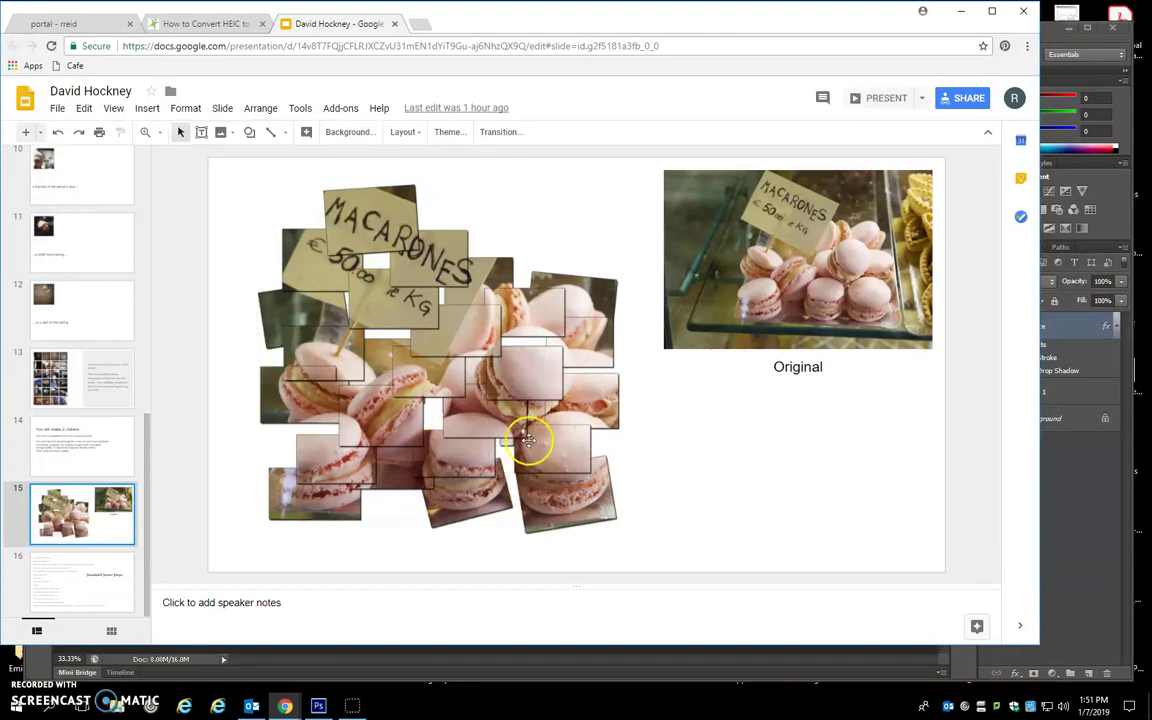
pyautogui.click(960, 11)
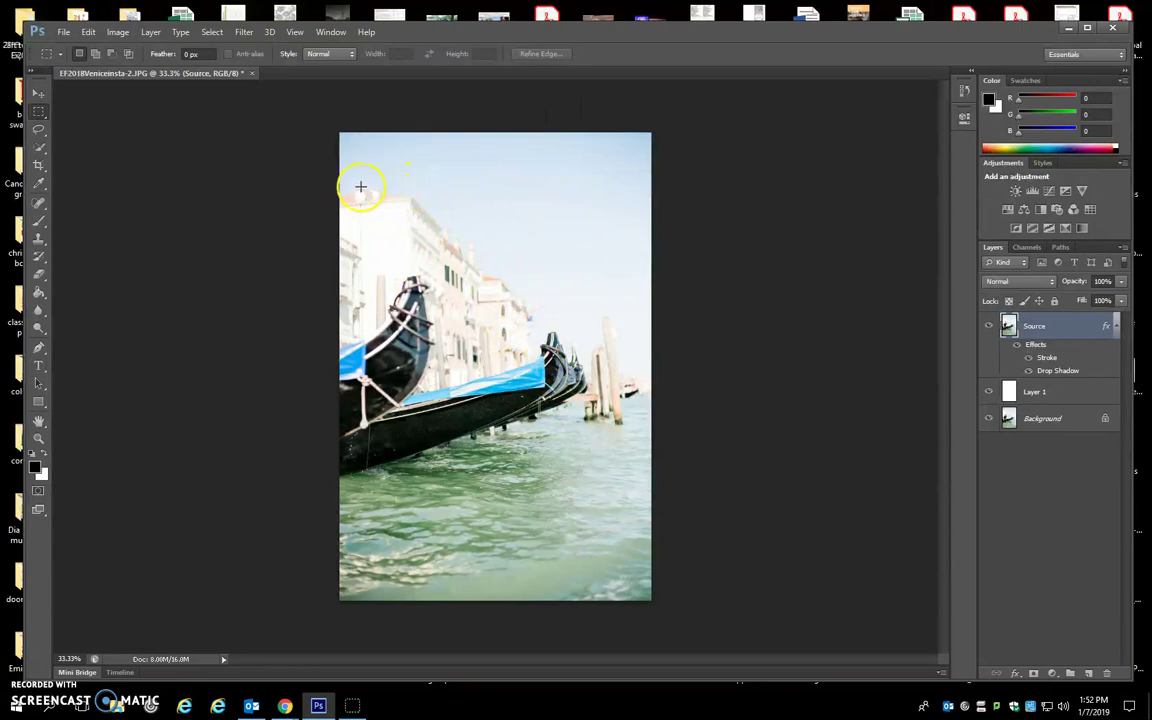
# Copy a small top-left rectangle of buildings to Layer 2 with Ctrl+J, checking it by toggling Source
pyautogui.moveTo(360, 186); pyautogui.dragTo(420, 226)
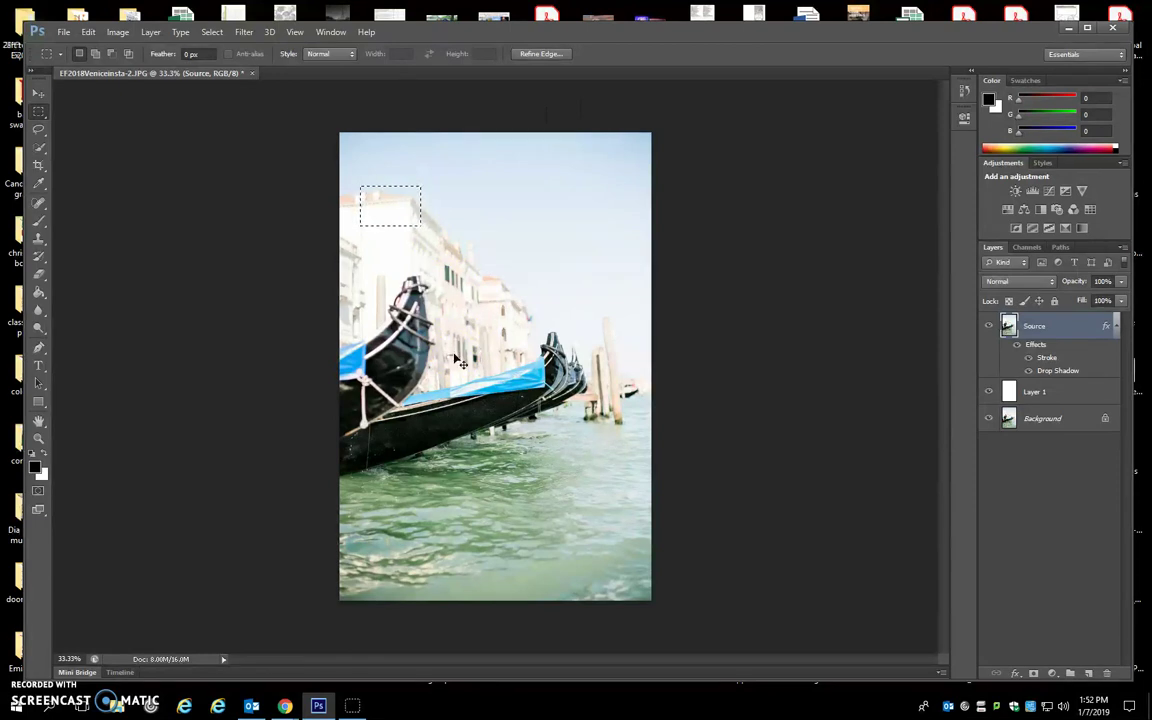
pyautogui.hotkey('ctrl', 'j')
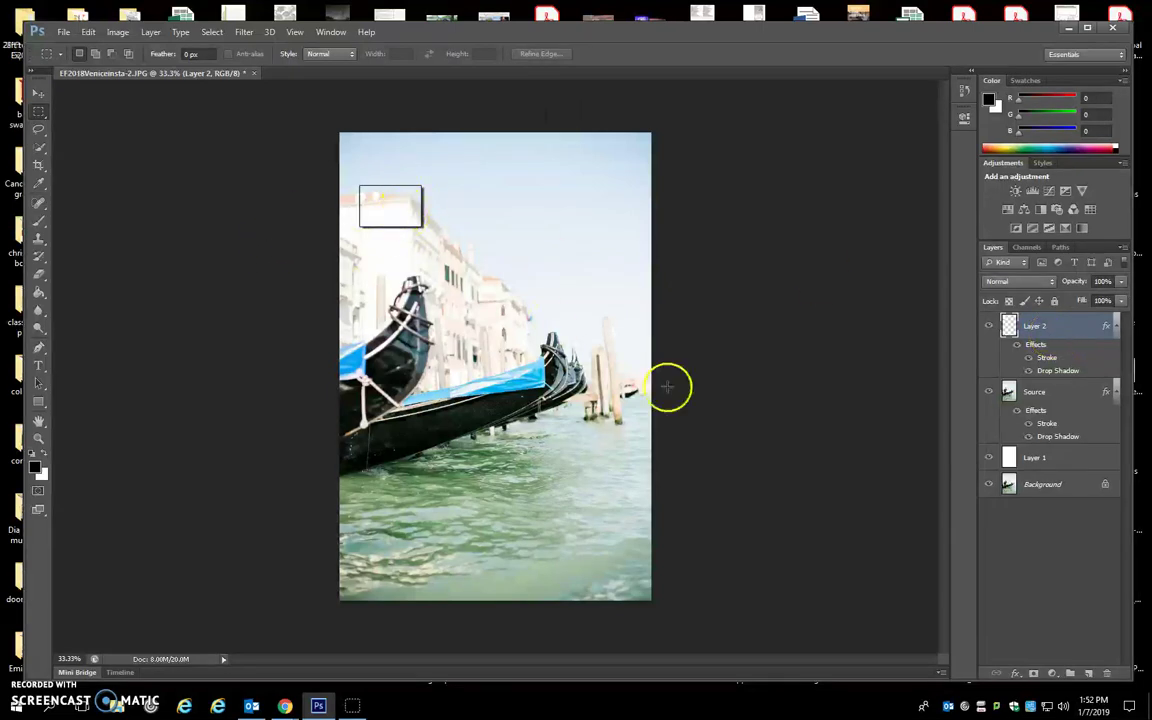
pyautogui.click(989, 392)
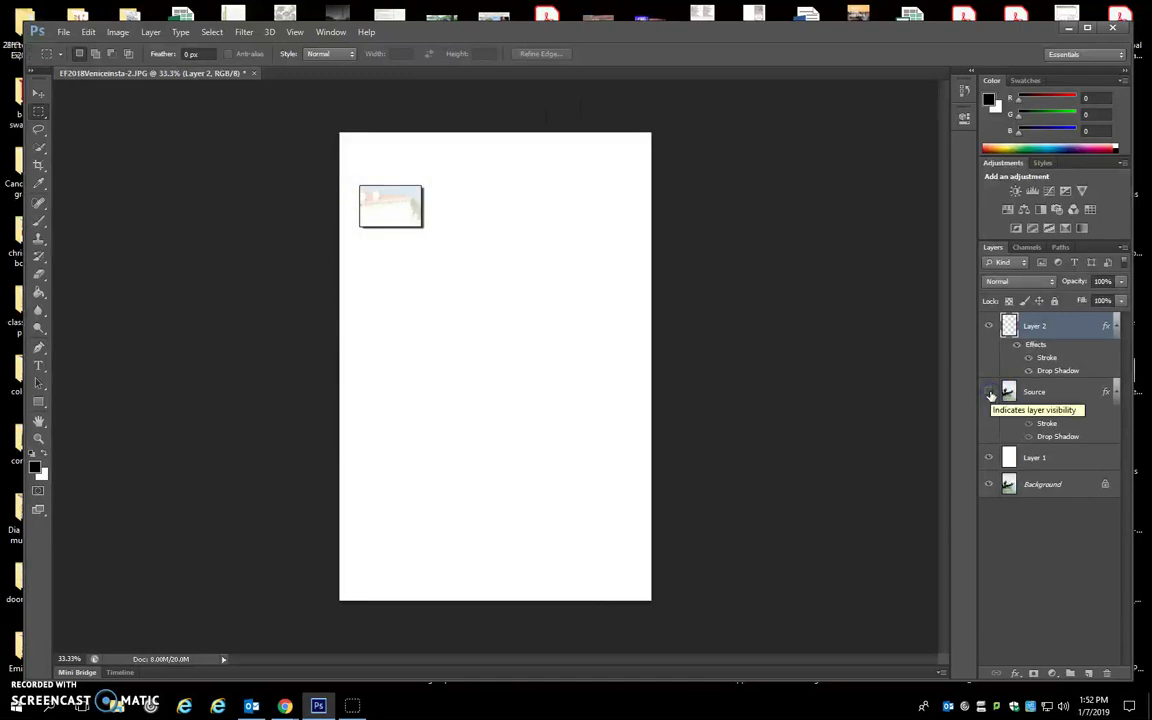
pyautogui.click(989, 392)
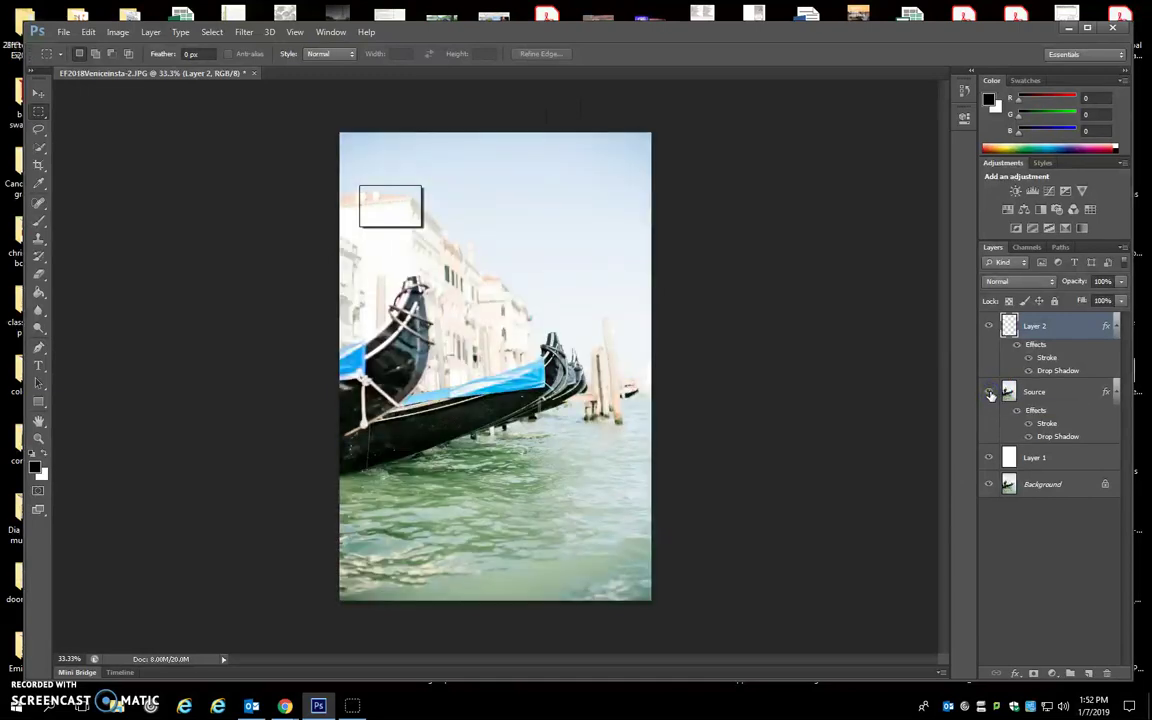
pyautogui.click(1058, 394)
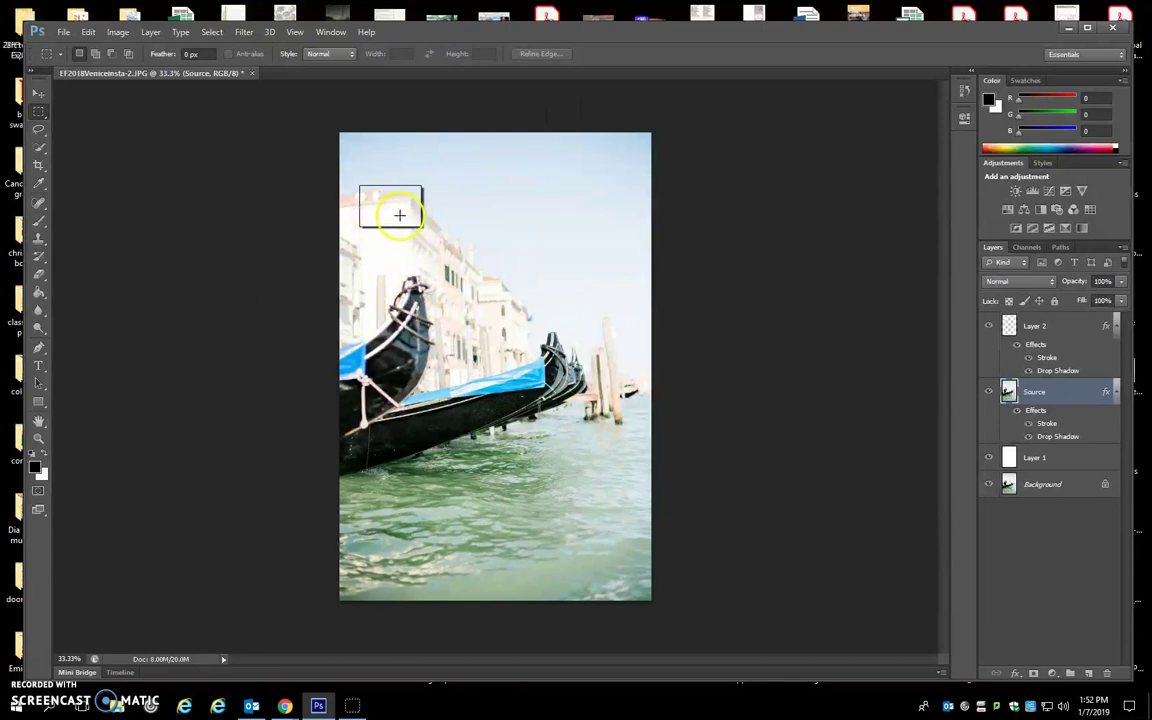
# Outline a second rectangle overlapping the first piece's lower-right corner, redrawing it after a misplaced try
pyautogui.moveTo(400, 215); pyautogui.dragTo(464, 253)
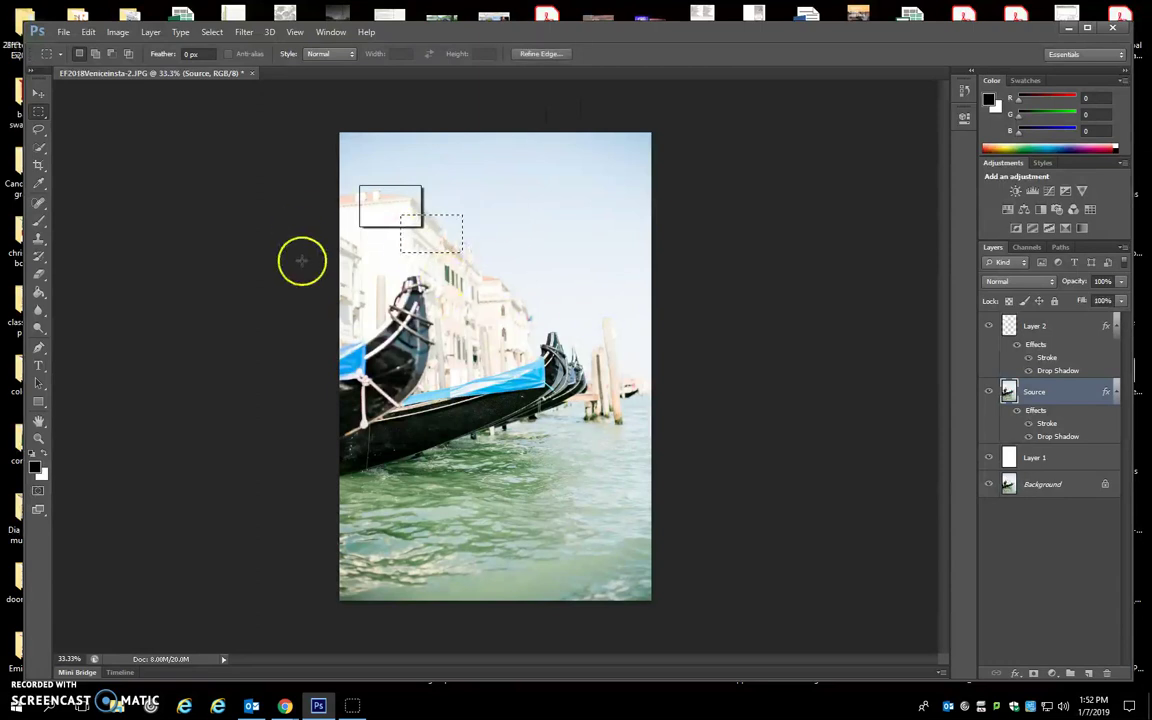
pyautogui.click(371, 264)
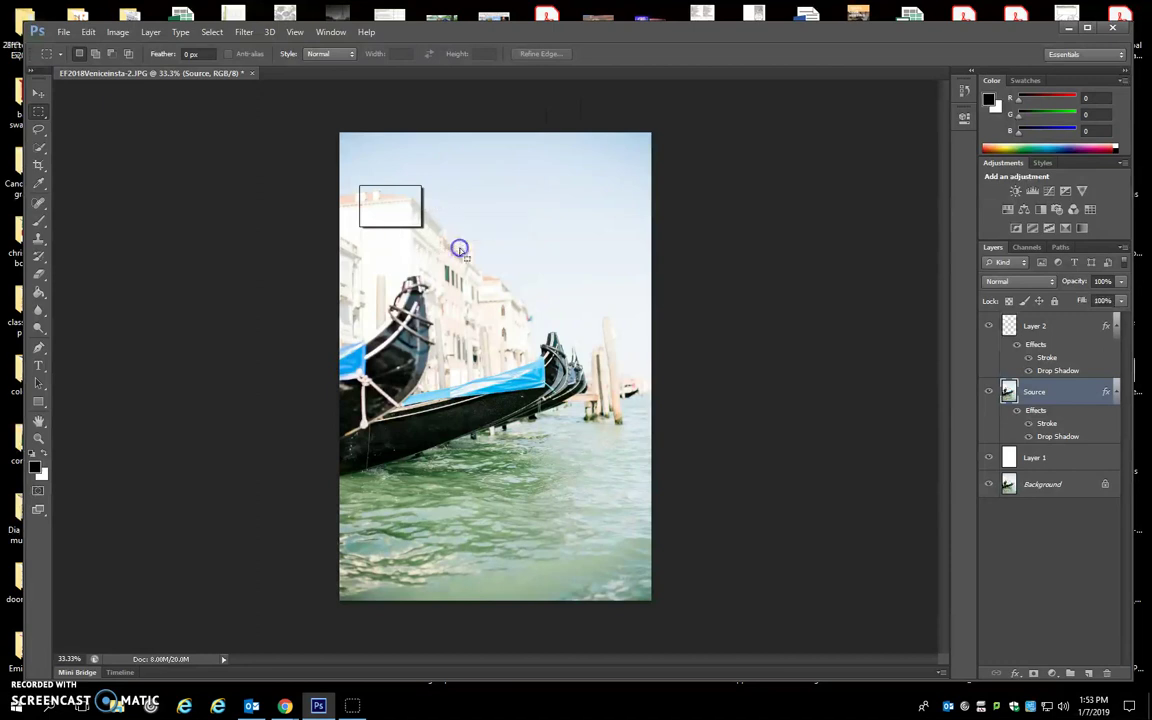
pyautogui.moveTo(459, 248); pyautogui.dragTo(399, 210)
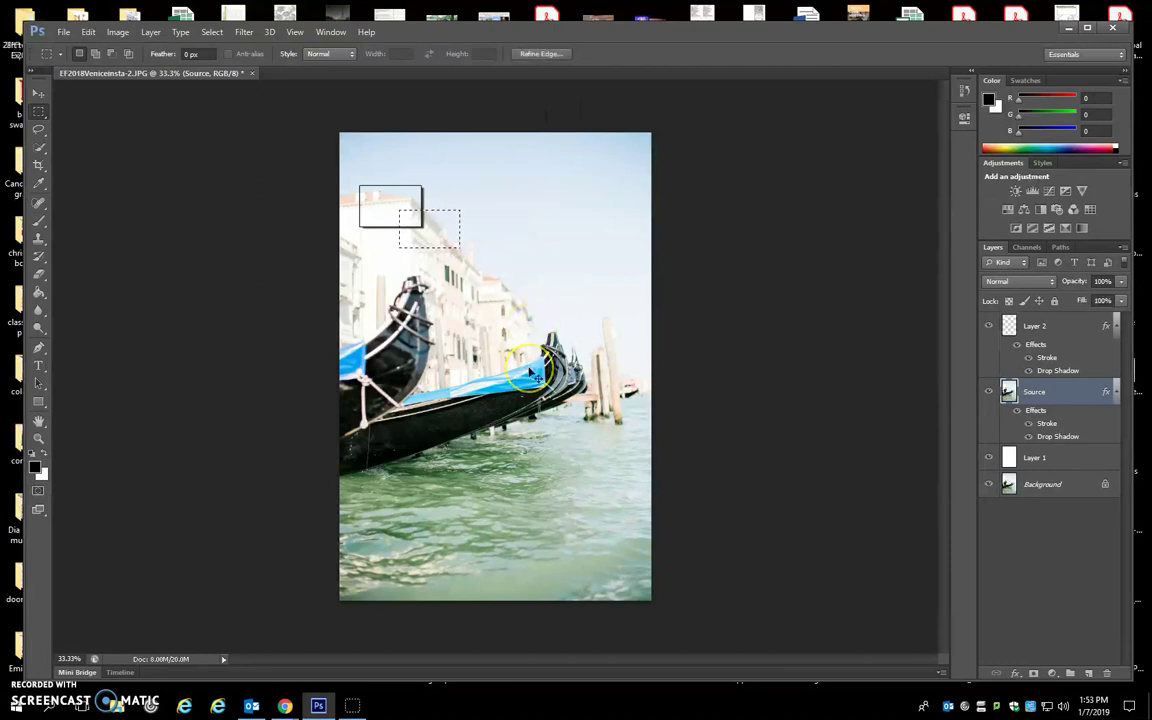
# Copy the second rectangle to Layer 3, then cut one further down the buildings into Layer 4
pyautogui.hotkey('ctrl', 'j')
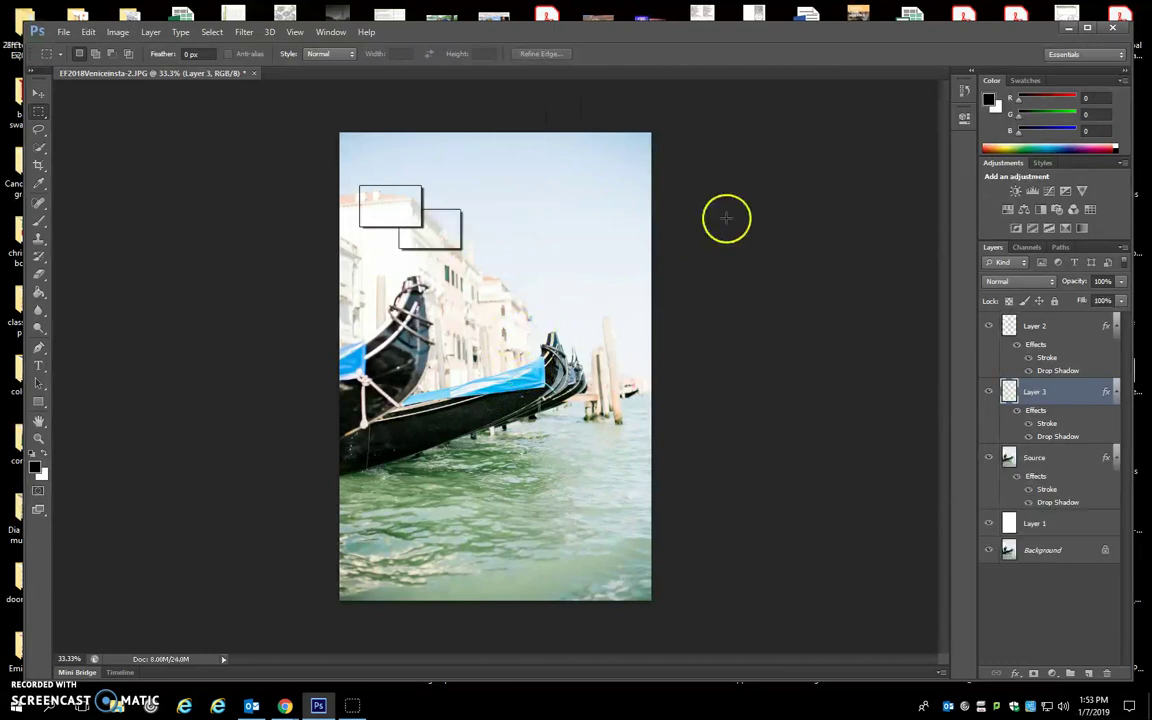
pyautogui.click(1063, 459)
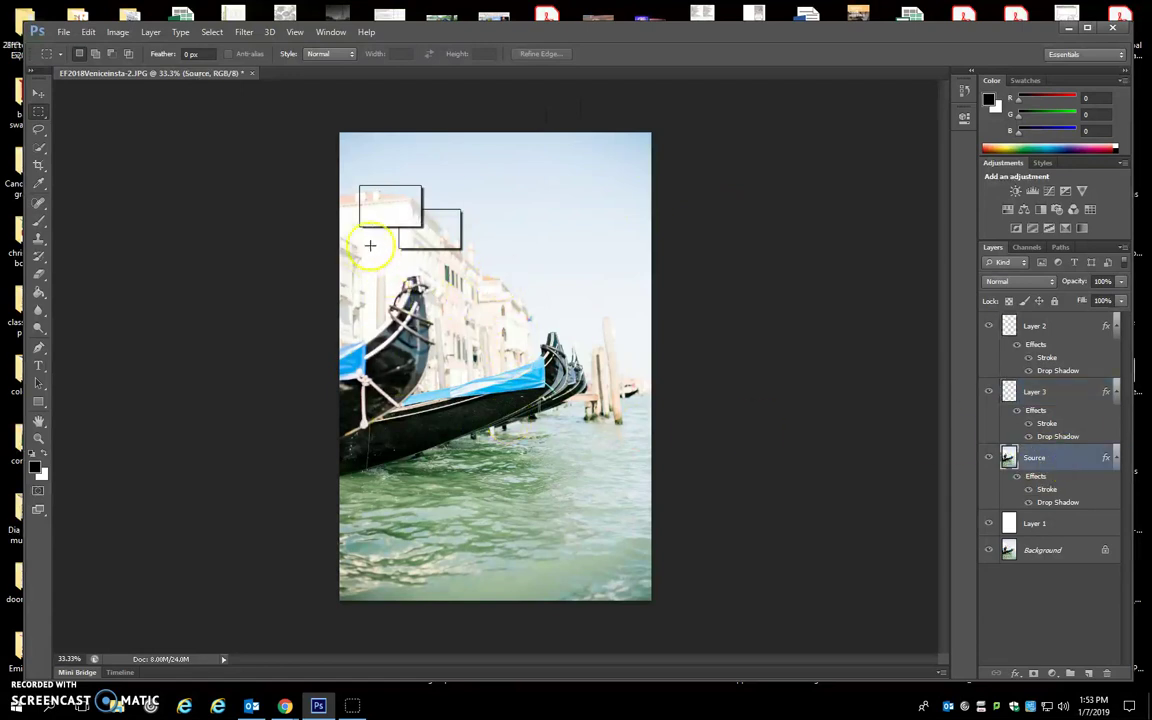
pyautogui.moveTo(441, 244); pyautogui.dragTo(501, 284)
pyautogui.hotkey('ctrl', 'j')
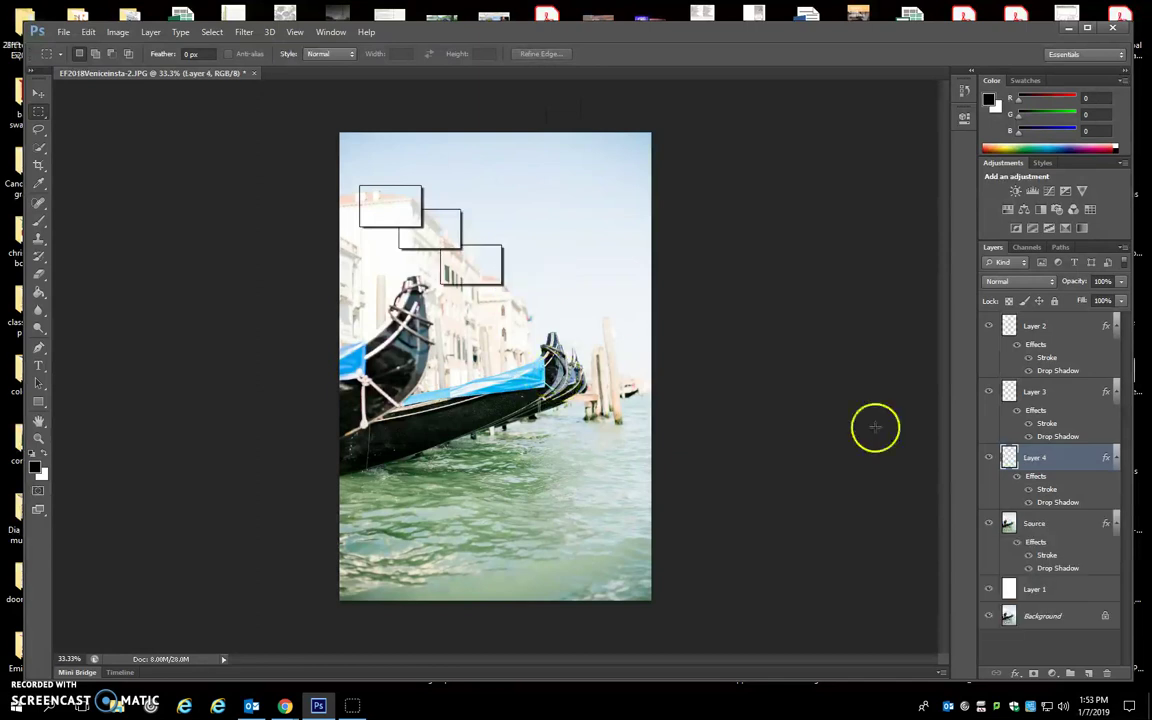
# Cut rectangles over the far gondola prow and the blue gondola cover into Layers 5 and 6
pyautogui.click(1046, 531)
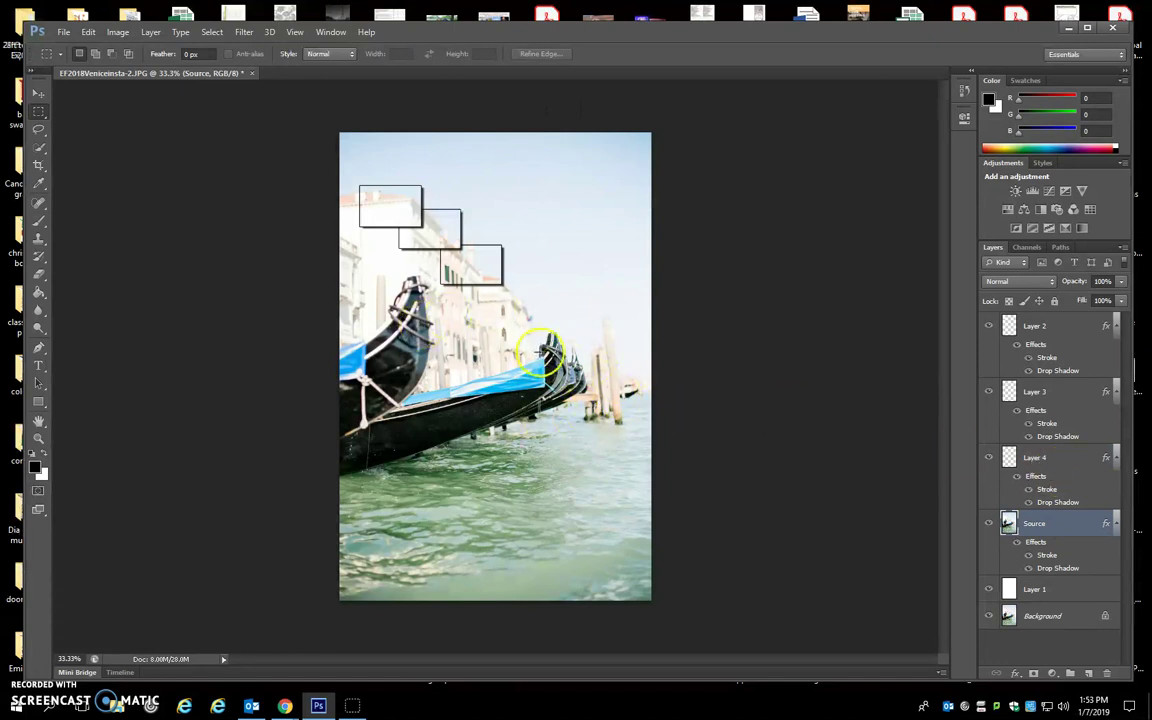
pyautogui.moveTo(511, 344); pyautogui.dragTo(572, 383)
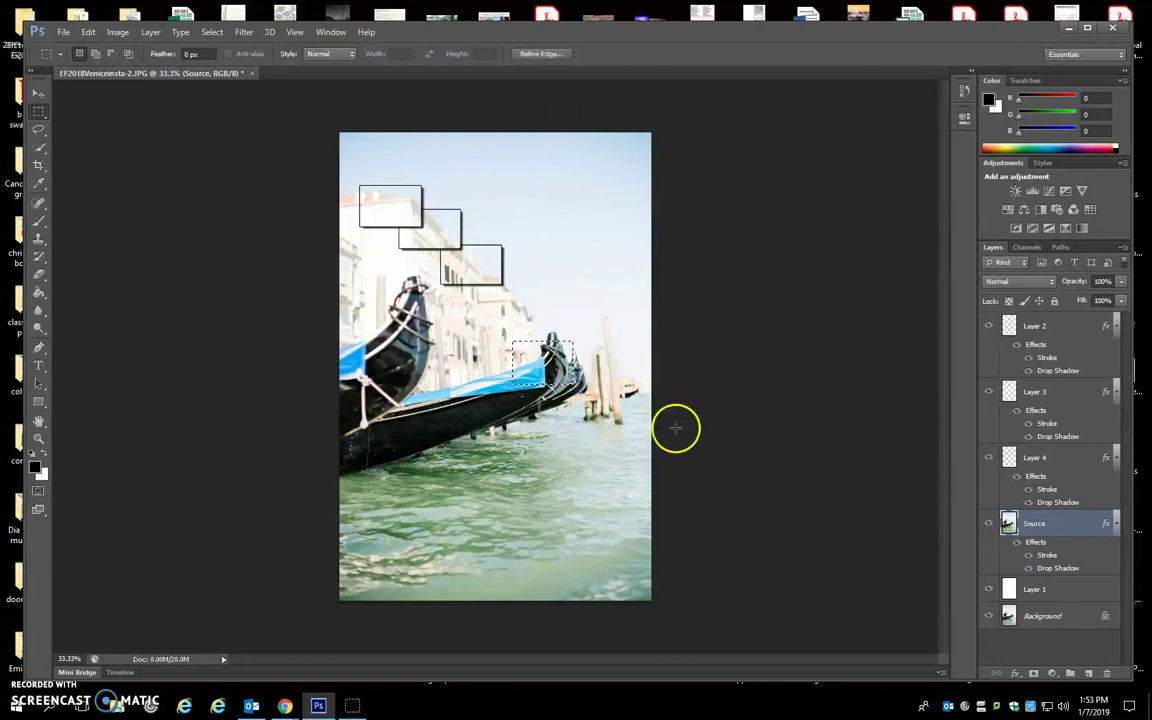
pyautogui.hotkey('ctrl', 'j')
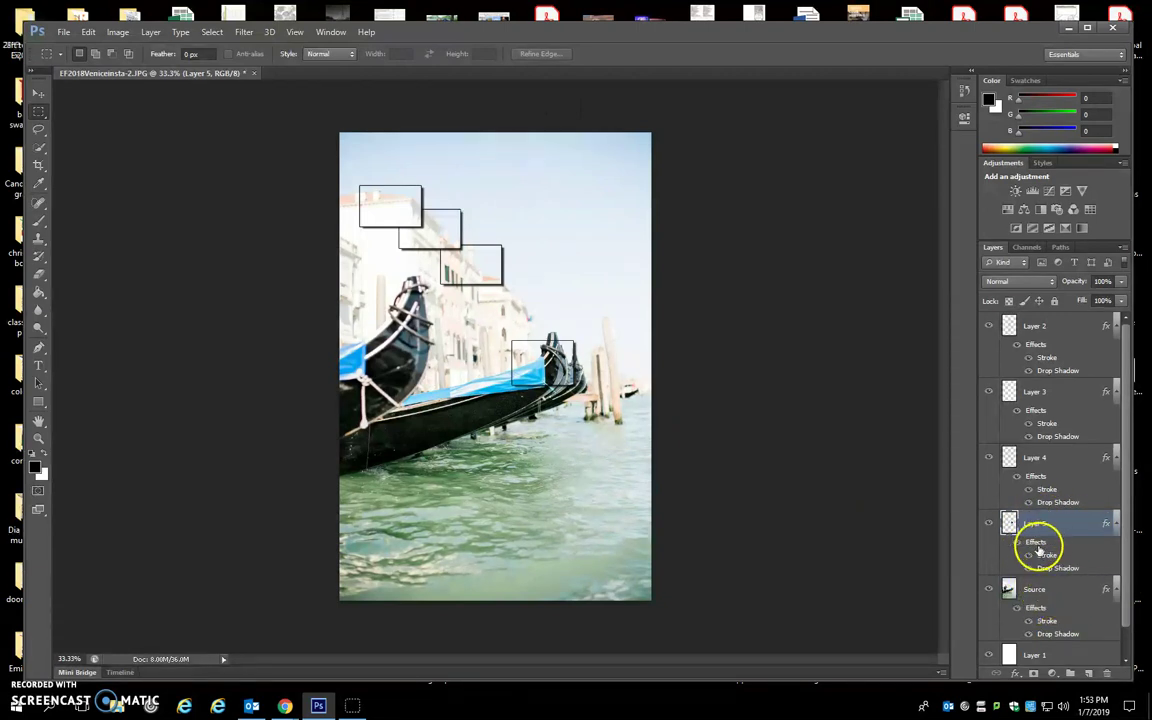
pyautogui.scroll(-1, 1075, 555)
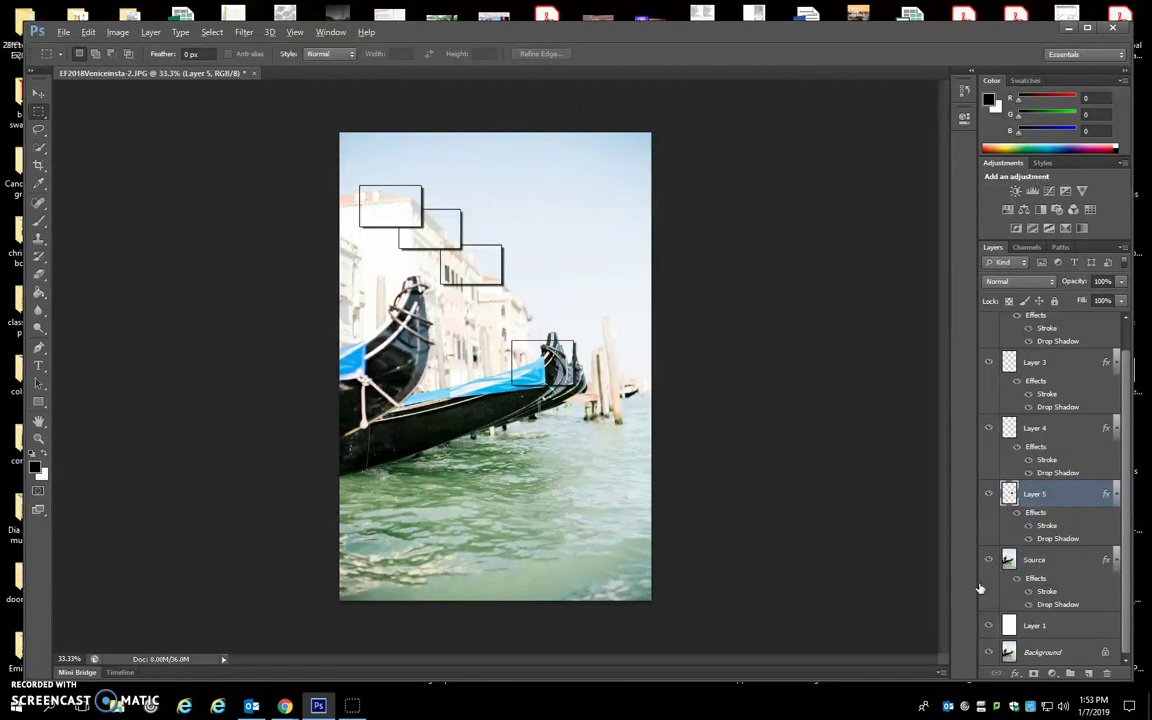
pyautogui.hotkey('alt', '[')
pyautogui.moveTo(1086, 561); pyautogui.dragTo(1111, 571)
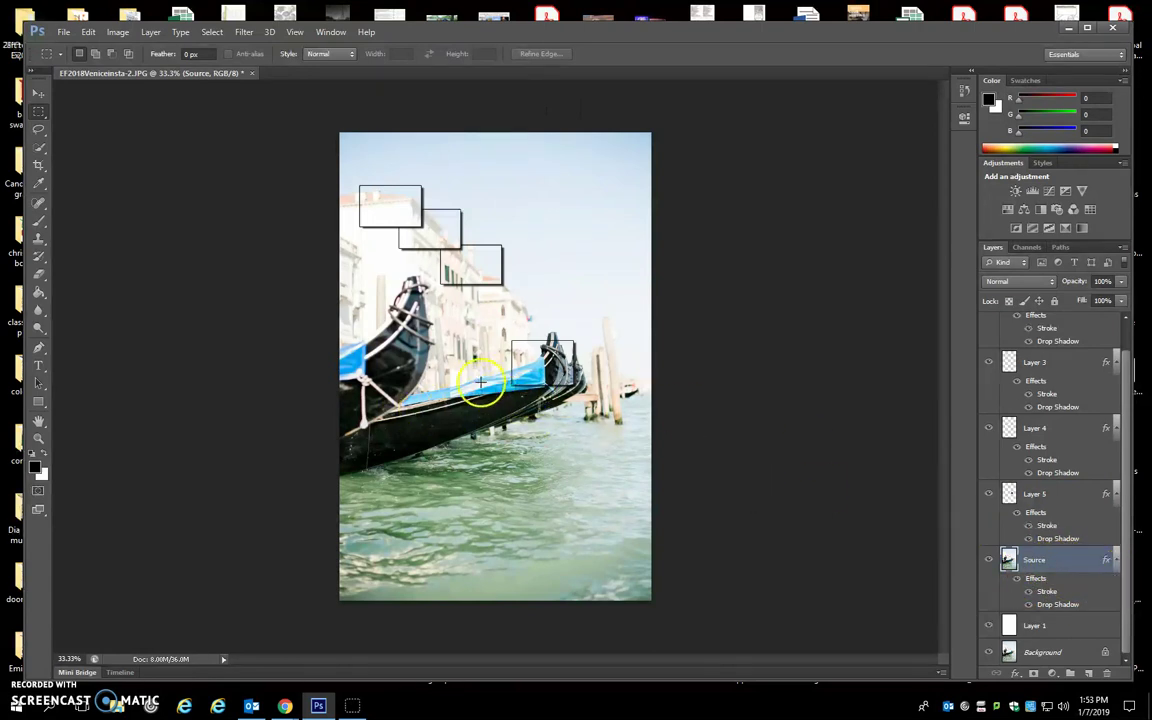
pyautogui.moveTo(469, 378); pyautogui.dragTo(528, 414)
pyautogui.hotkey('ctrl', 'j')
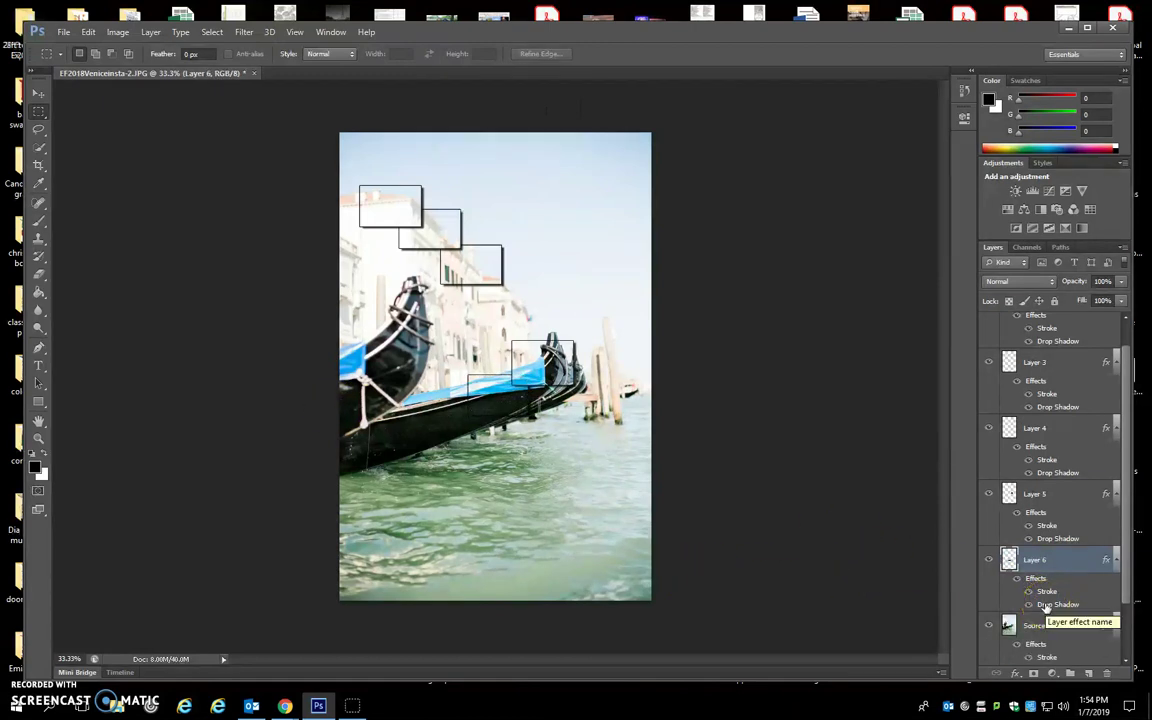
# Cut rectangles over the near gondola and the gondola hull into Layers 7 and 8
pyautogui.click(1045, 609)
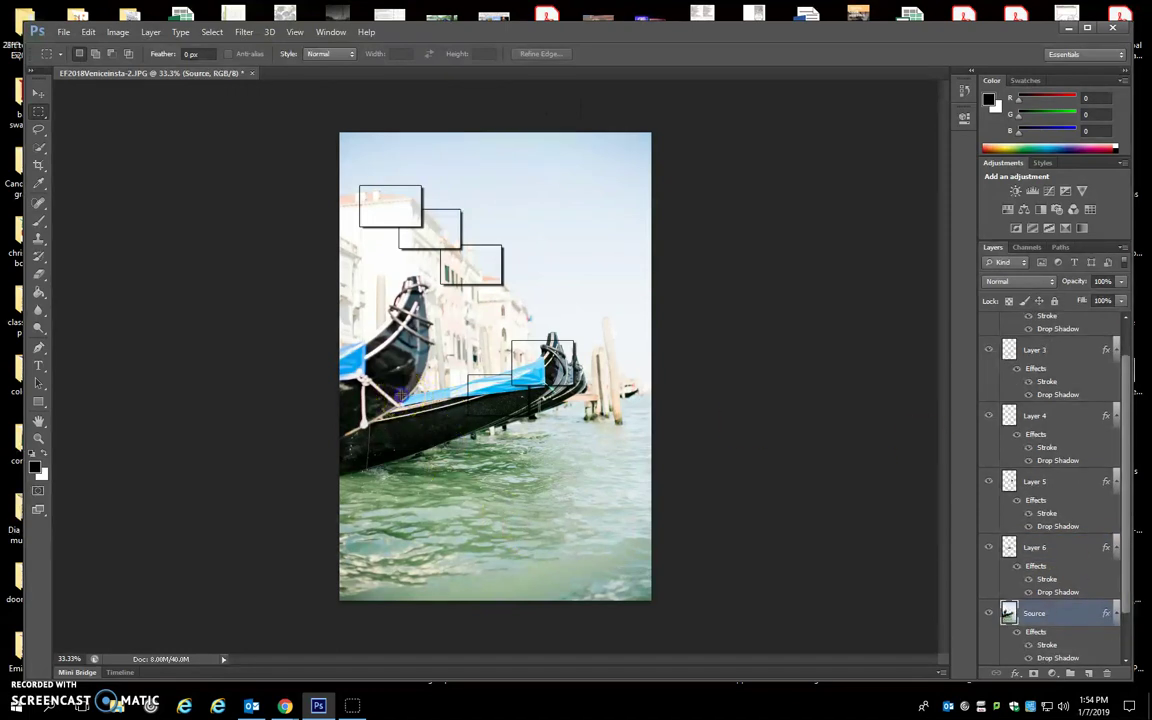
pyautogui.moveTo(401, 398); pyautogui.dragTo(462, 432)
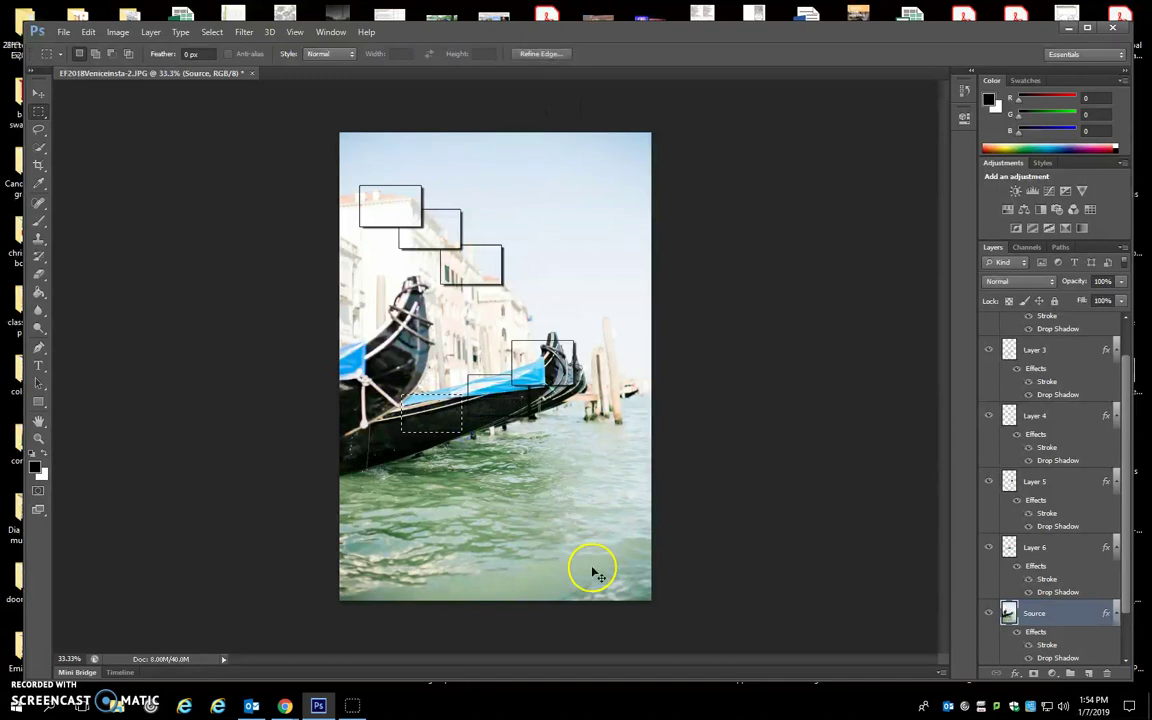
pyautogui.hotkey('ctrl', 'j')
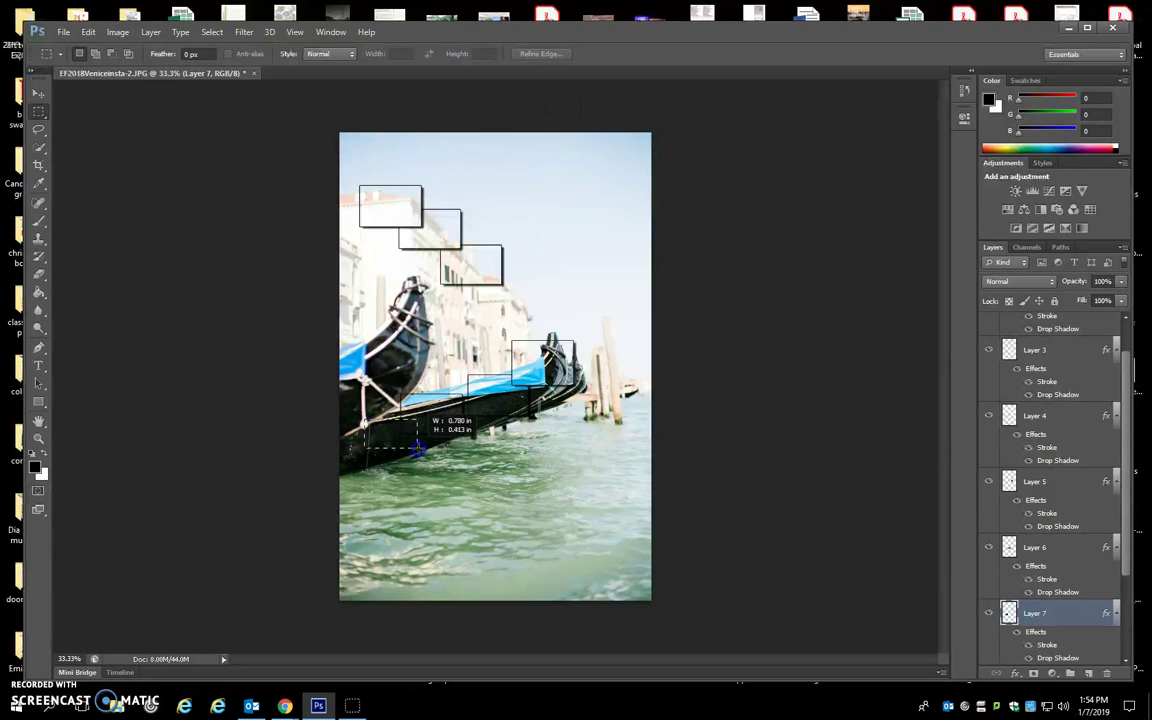
pyautogui.moveTo(419, 450); pyautogui.dragTo(423, 457)
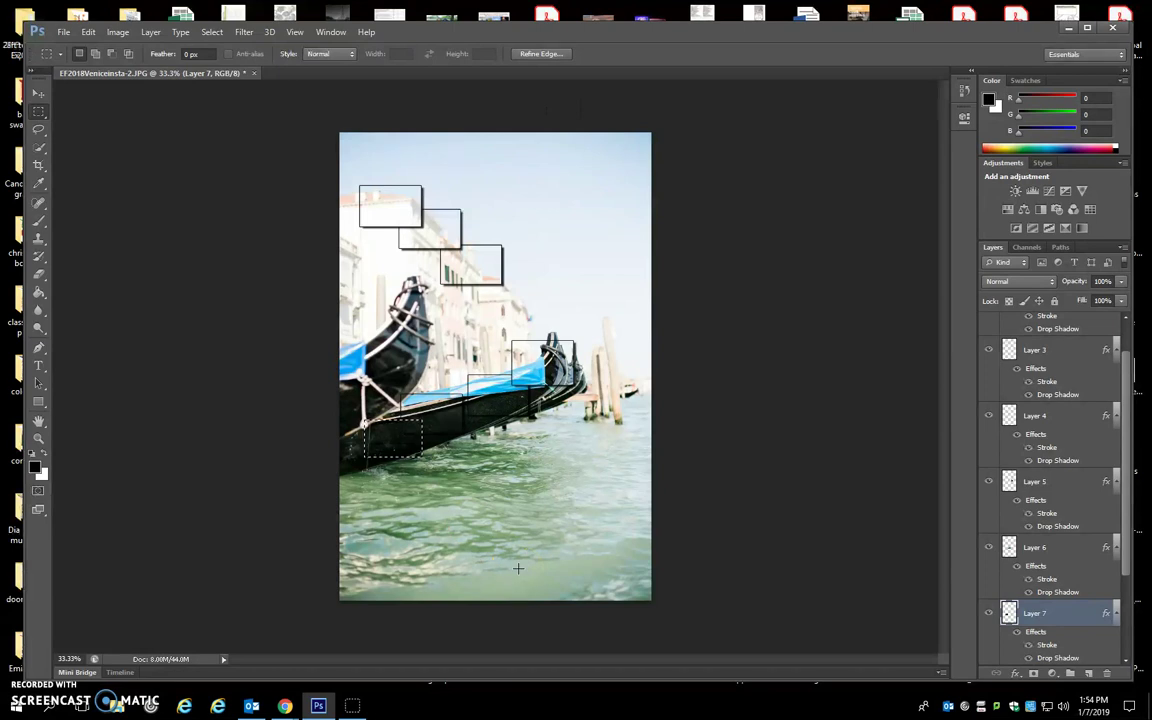
pyautogui.scroll(-2, 1060, 496)
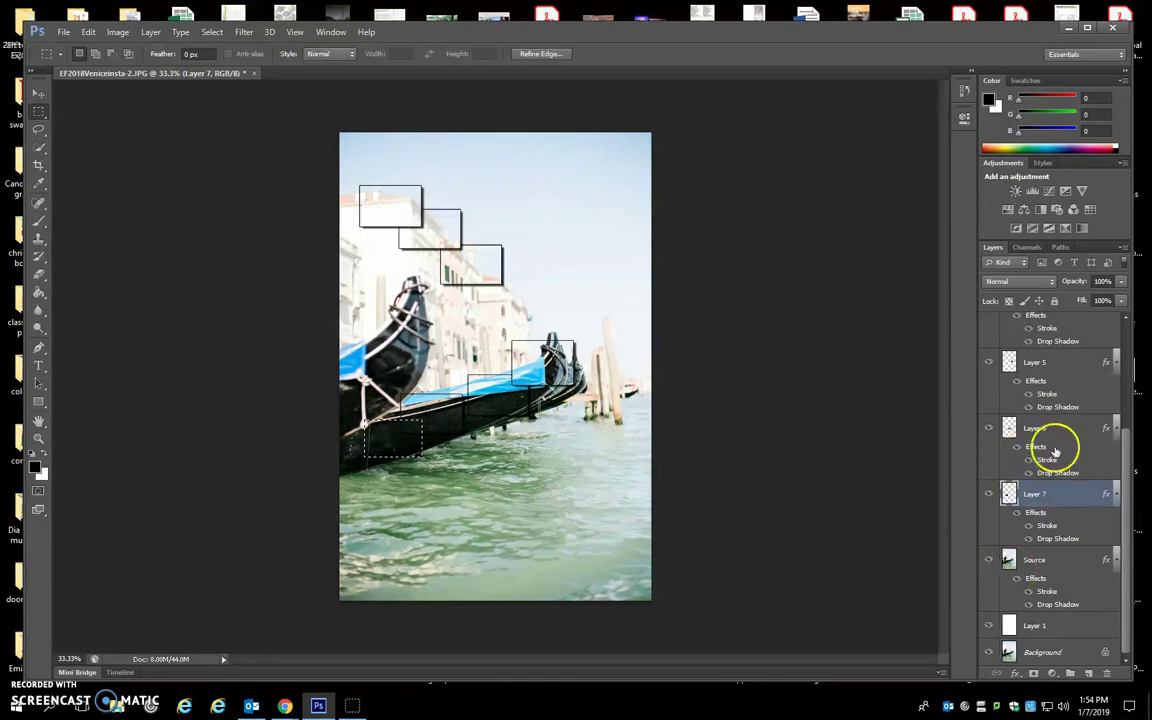
pyautogui.click(1042, 558)
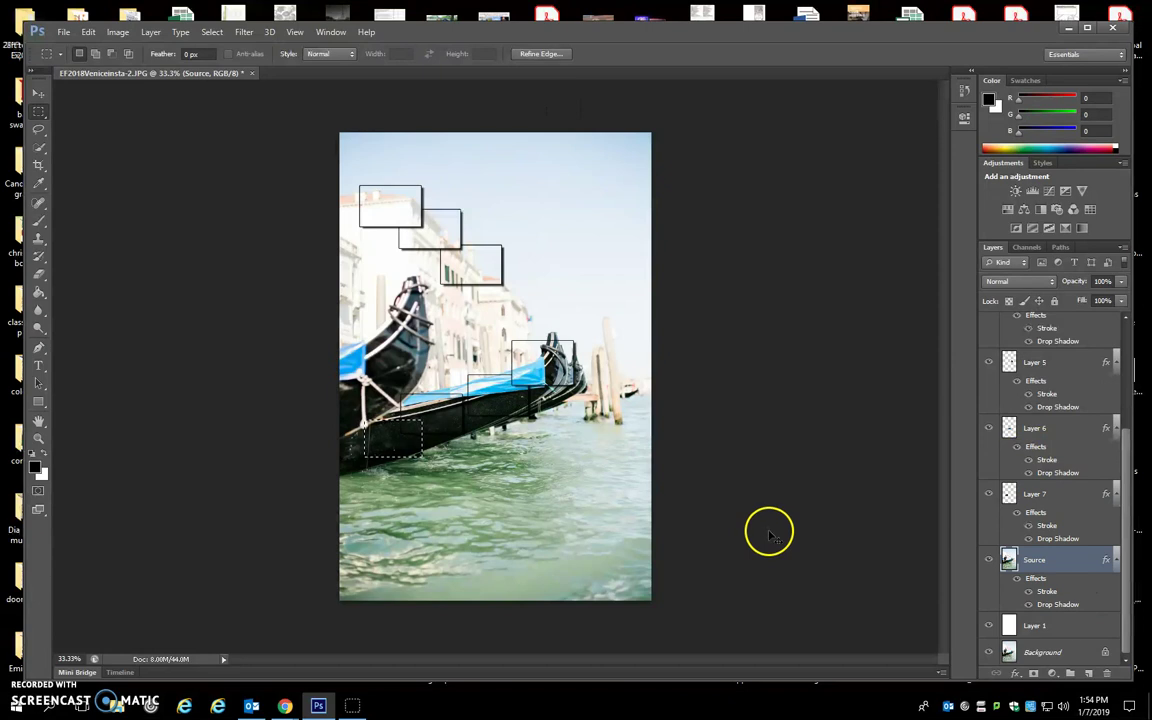
pyautogui.hotkey('ctrl', 'j')
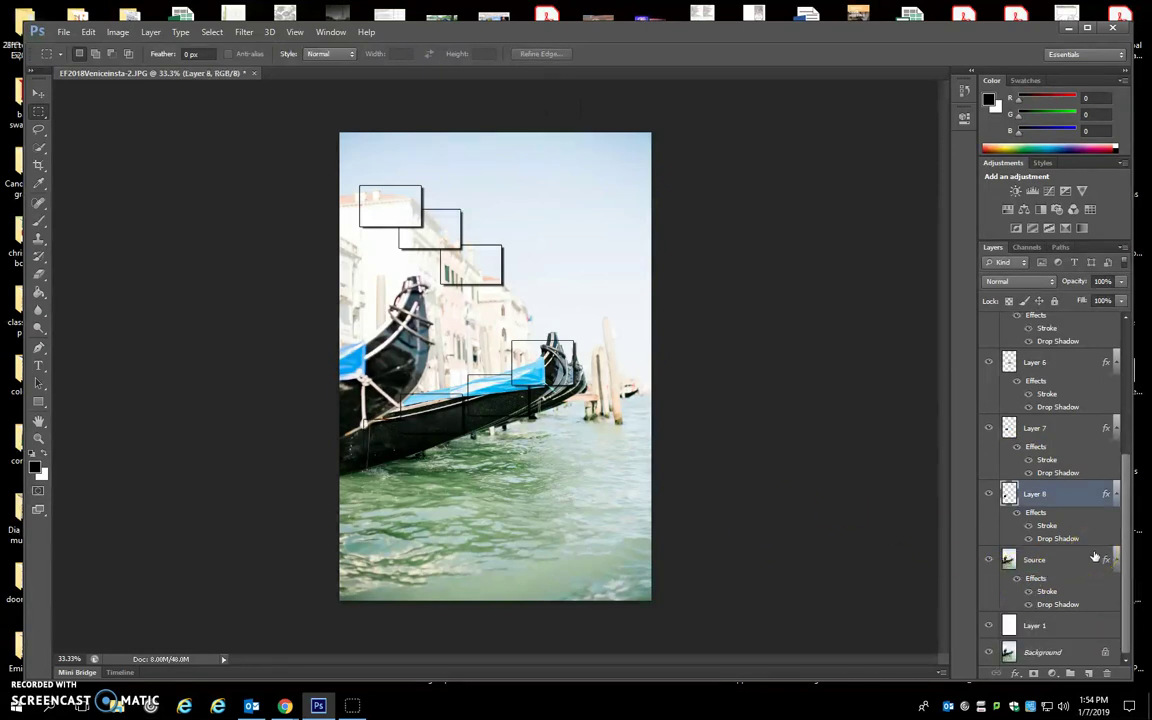
# Cut a rectangle of water below the gondola into Layer 9, then reselect Source
pyautogui.click(1094, 557)
pyautogui.click(1028, 566)
pyautogui.click(352, 452)
pyautogui.click(451, 455)
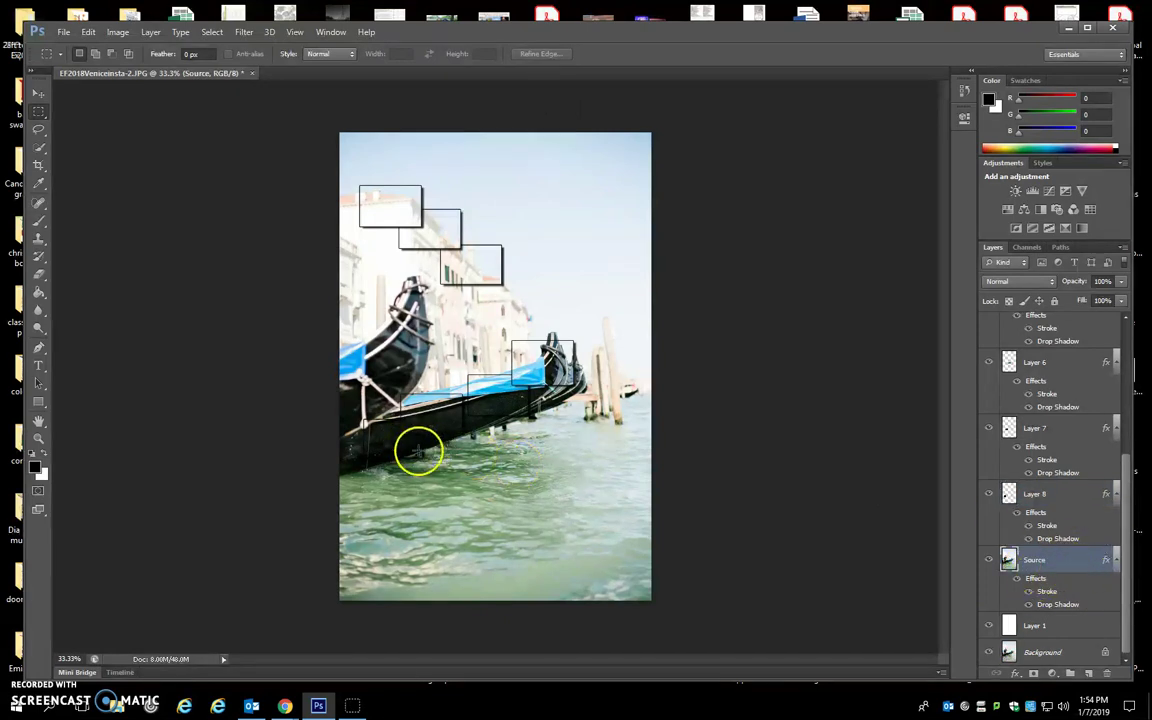
pyautogui.moveTo(419, 452)
pyautogui.mouseDown()
pyautogui.moveTo(488, 481)
pyautogui.moveTo(477, 484)
pyautogui.mouseUp()
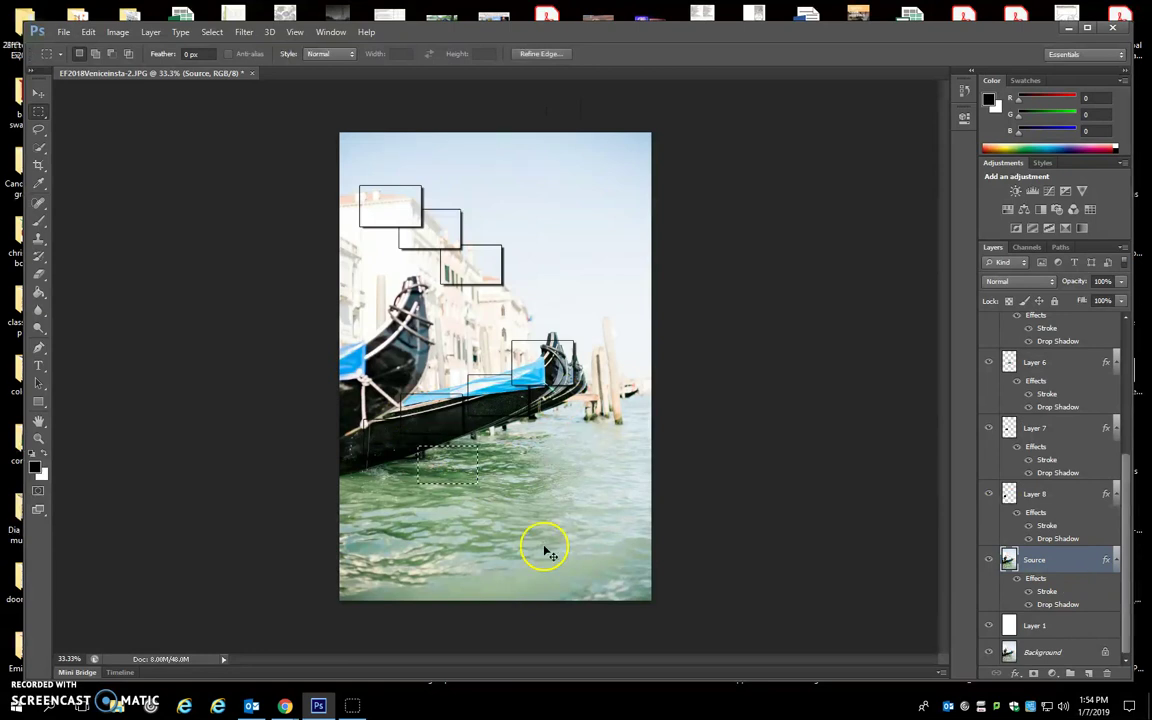
pyautogui.hotkey('ctrl', 'j')
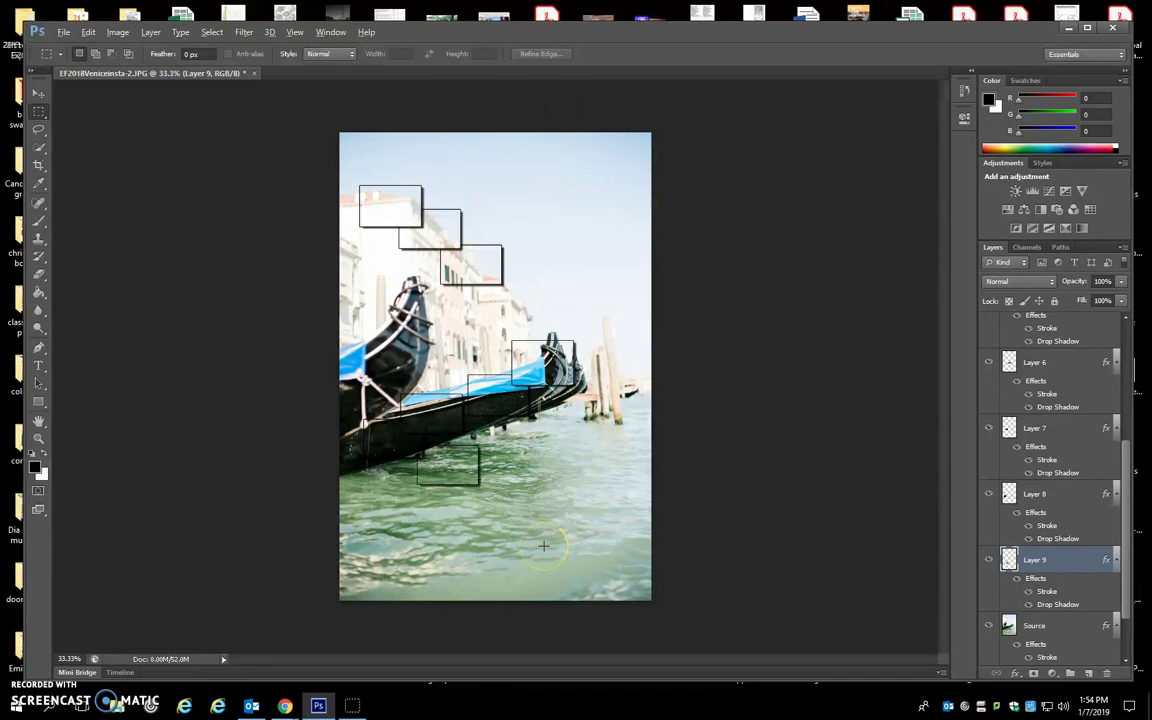
pyautogui.hotkey('alt', '[')
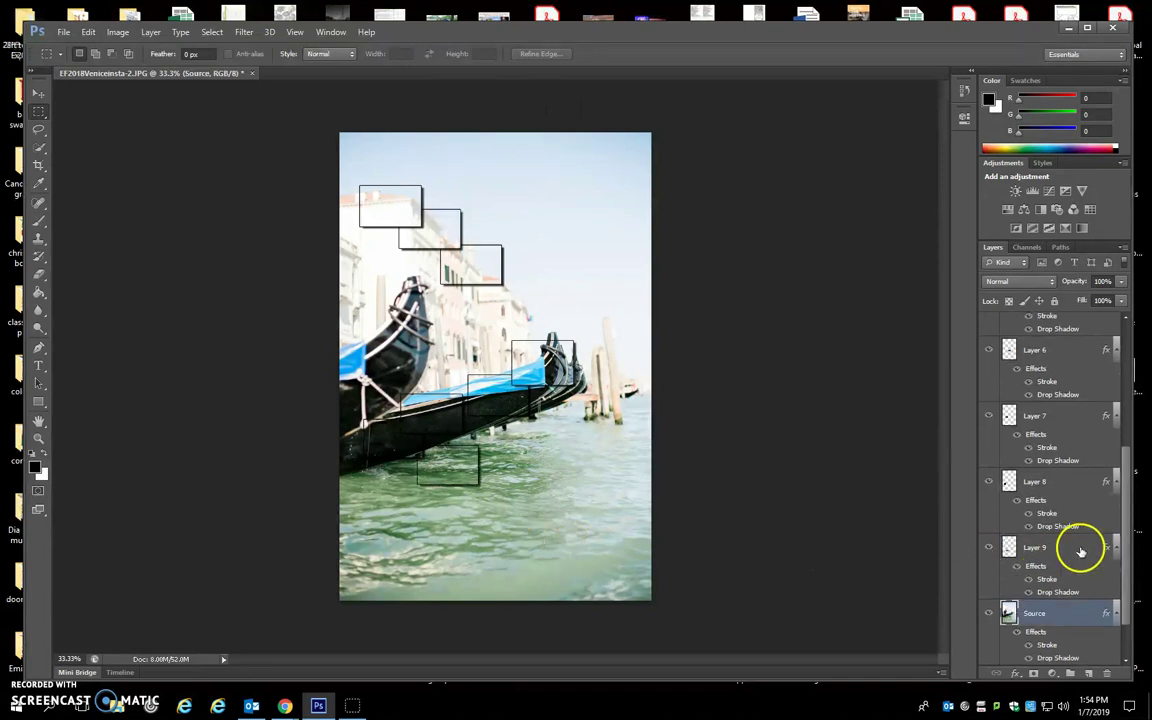
pyautogui.scroll(-2, 1060, 547)
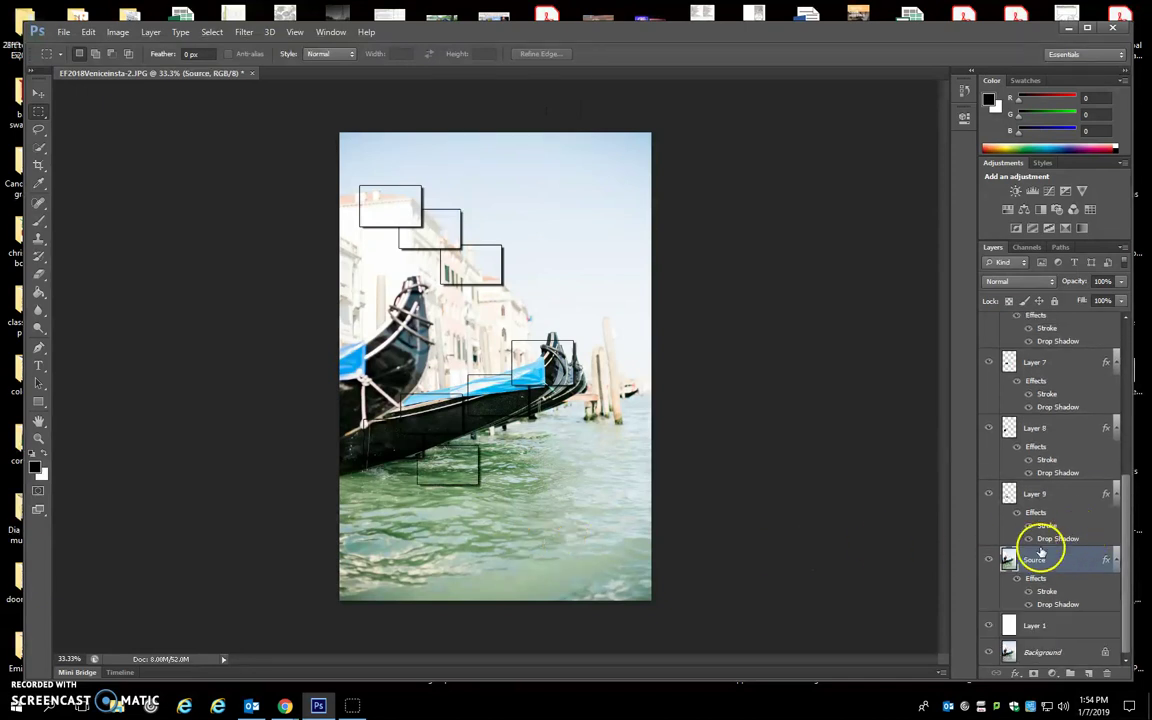
# Toggle the Source layer's visibility to preview the framed pieces alone on white
pyautogui.click(988, 560)
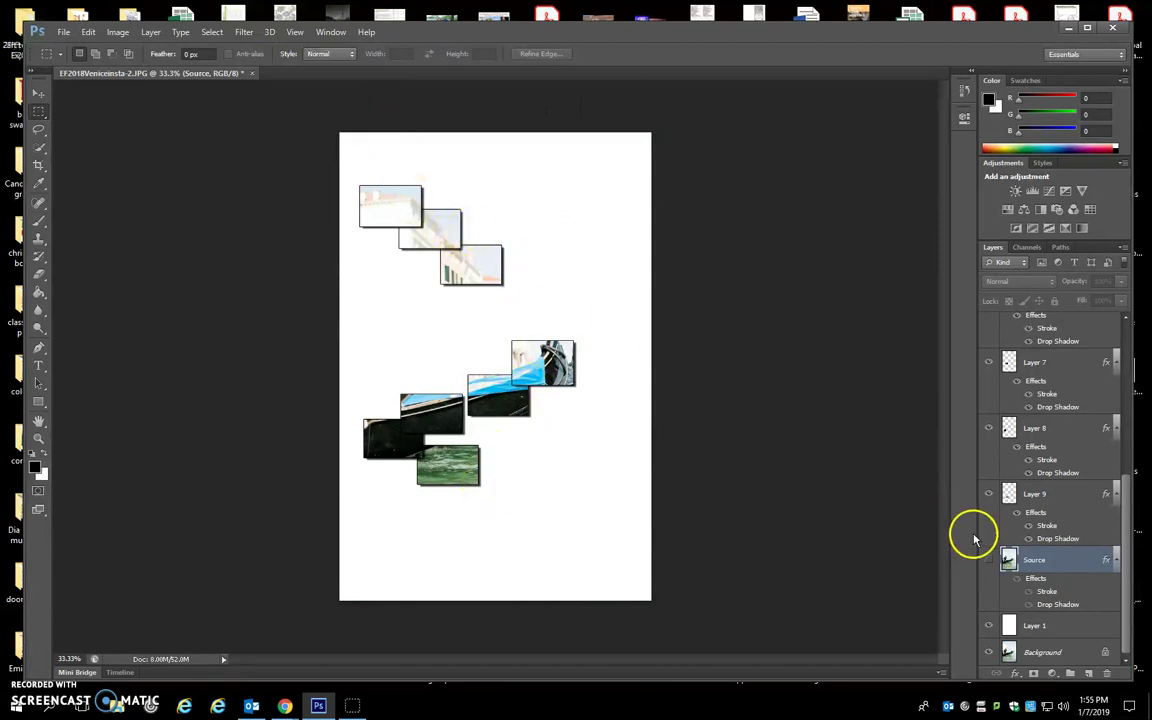
pyautogui.moveTo(980, 545); pyautogui.dragTo(989, 563)
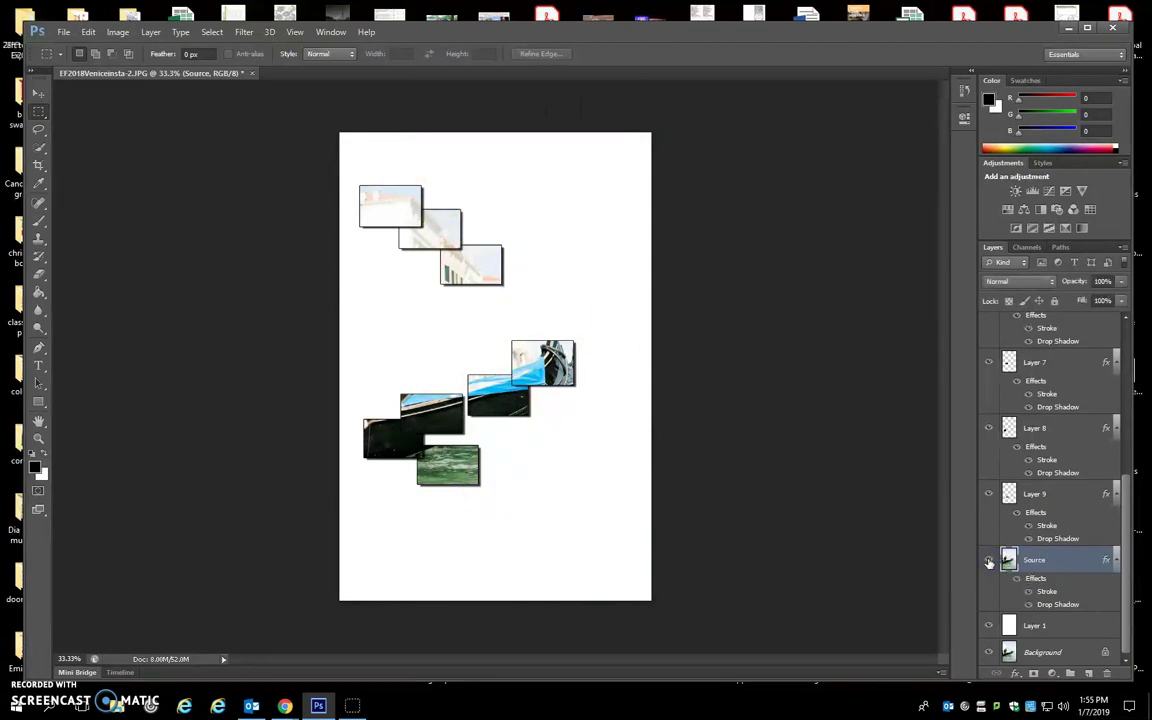
pyautogui.click(989, 562)
pyautogui.click(989, 562)
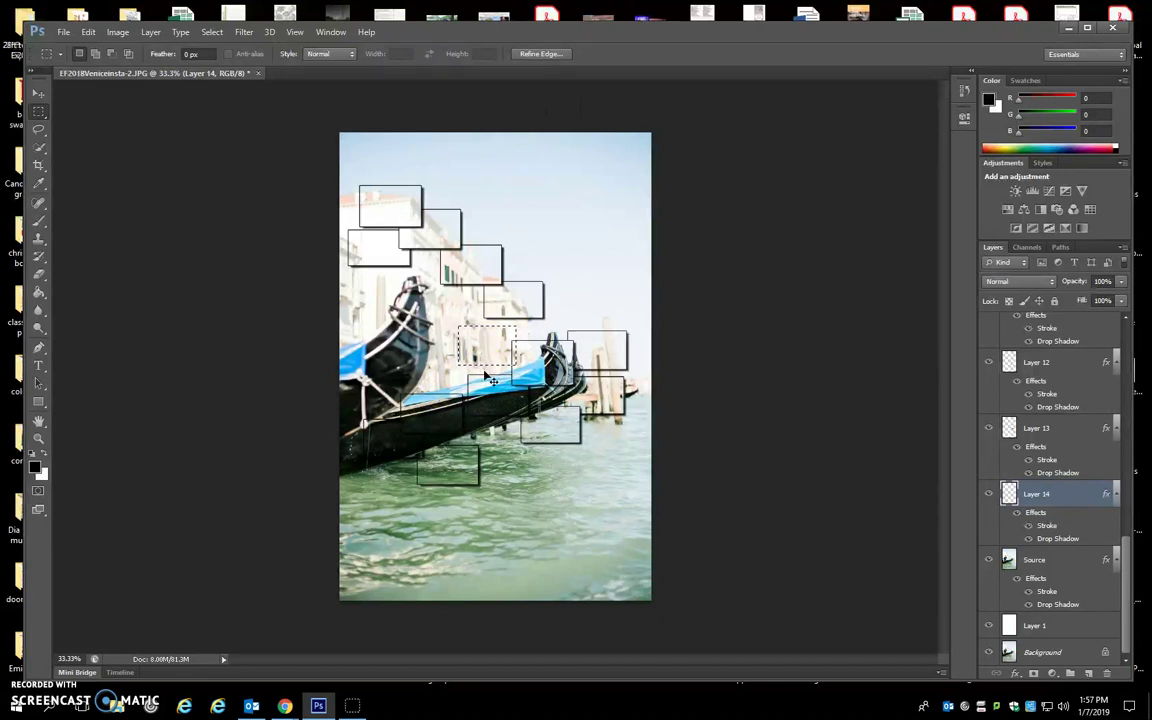
# After the empty-selection error, copy the marked area from the Source photo layer into a new framed piece
pyautogui.hotkey('ctrl', 'j')
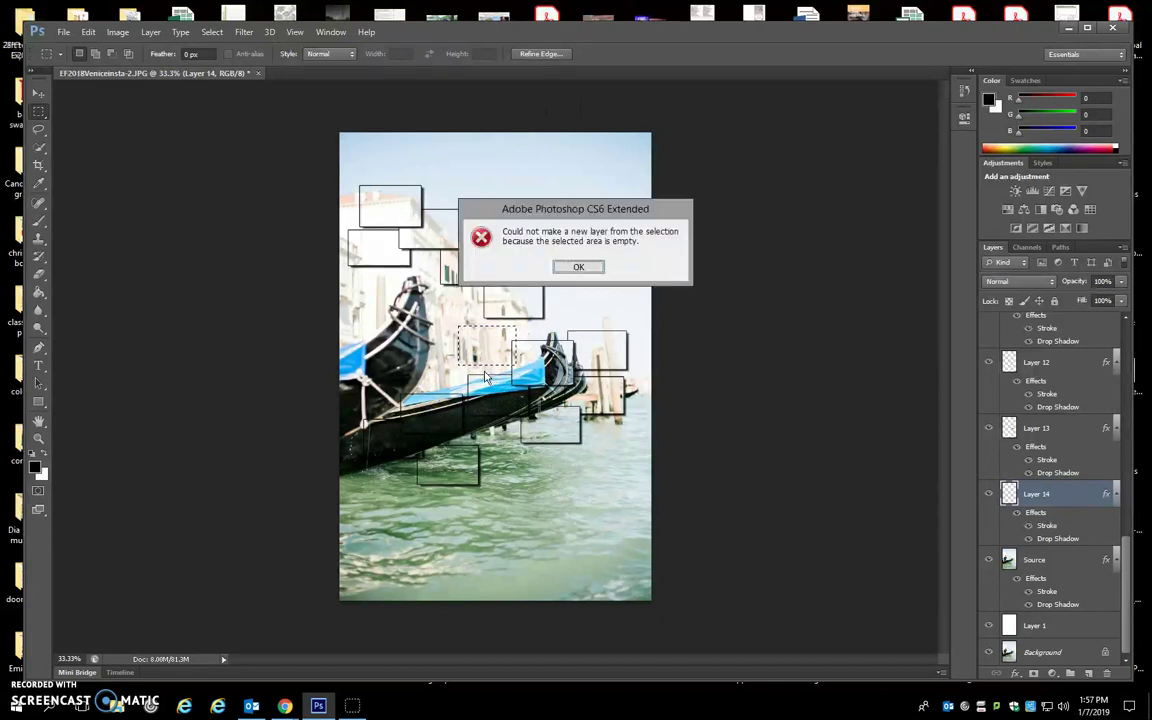
pyautogui.click(568, 268)
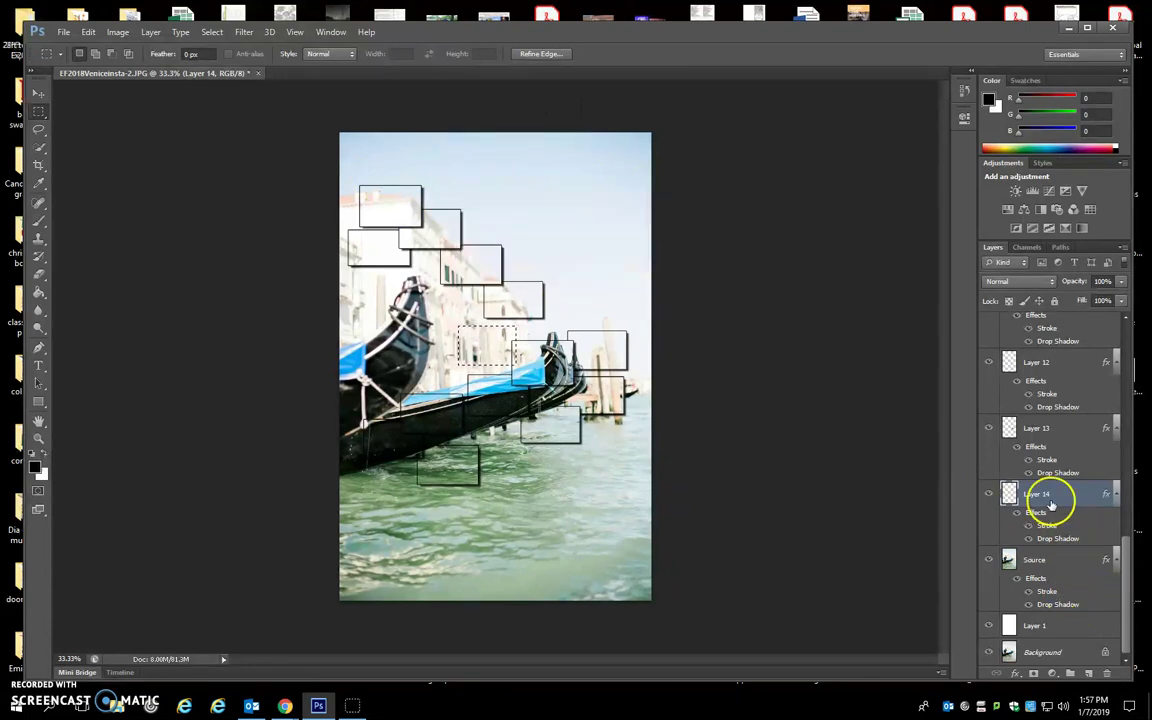
pyautogui.click(1088, 575)
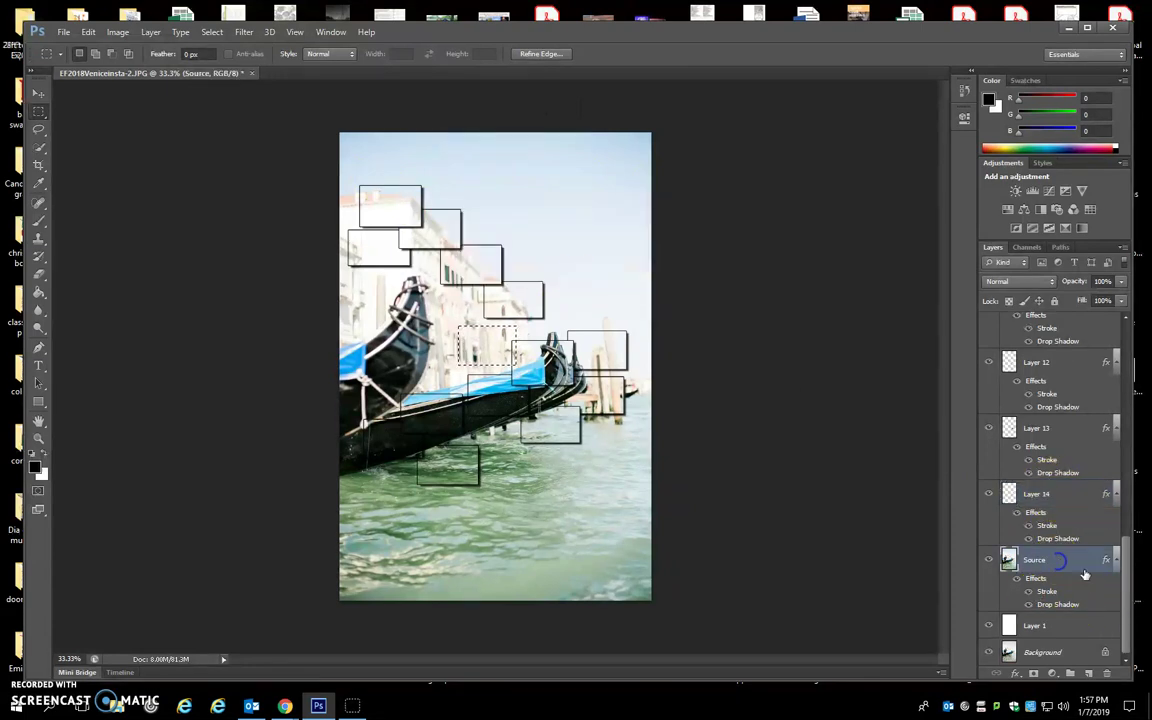
pyautogui.hotkey('ctrl', 'j')
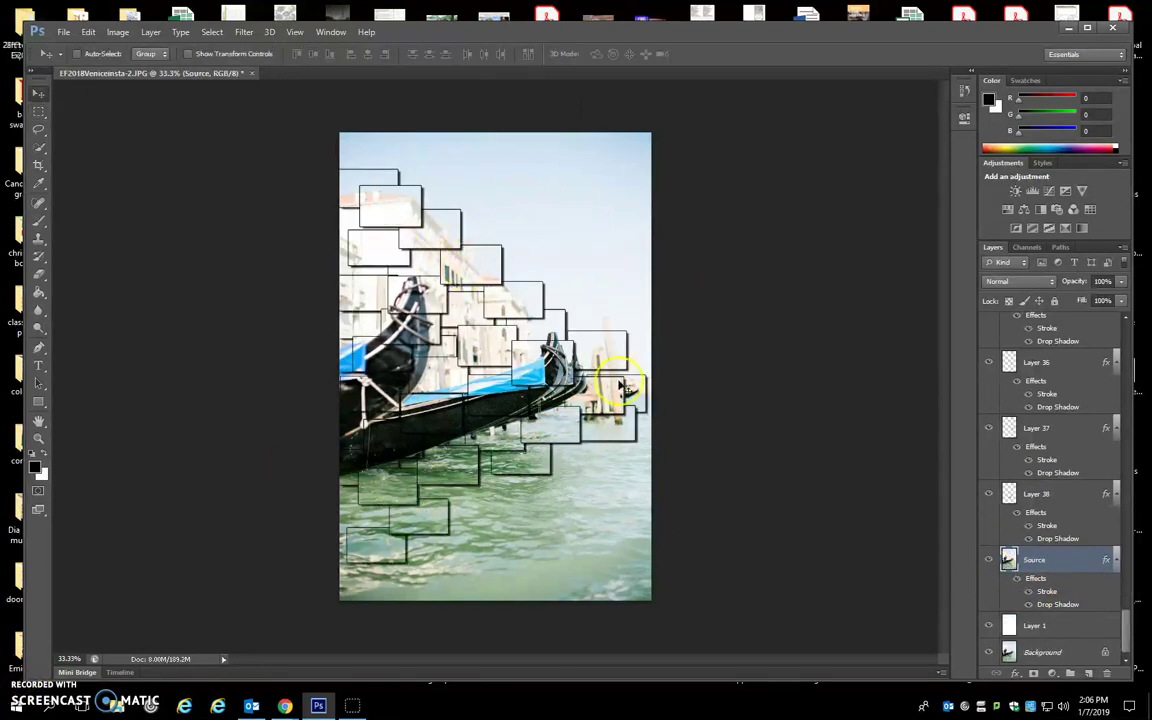
# Turn off the Source layer's visibility so only the framed, shadowed pieces show on white
pyautogui.click(989, 561)
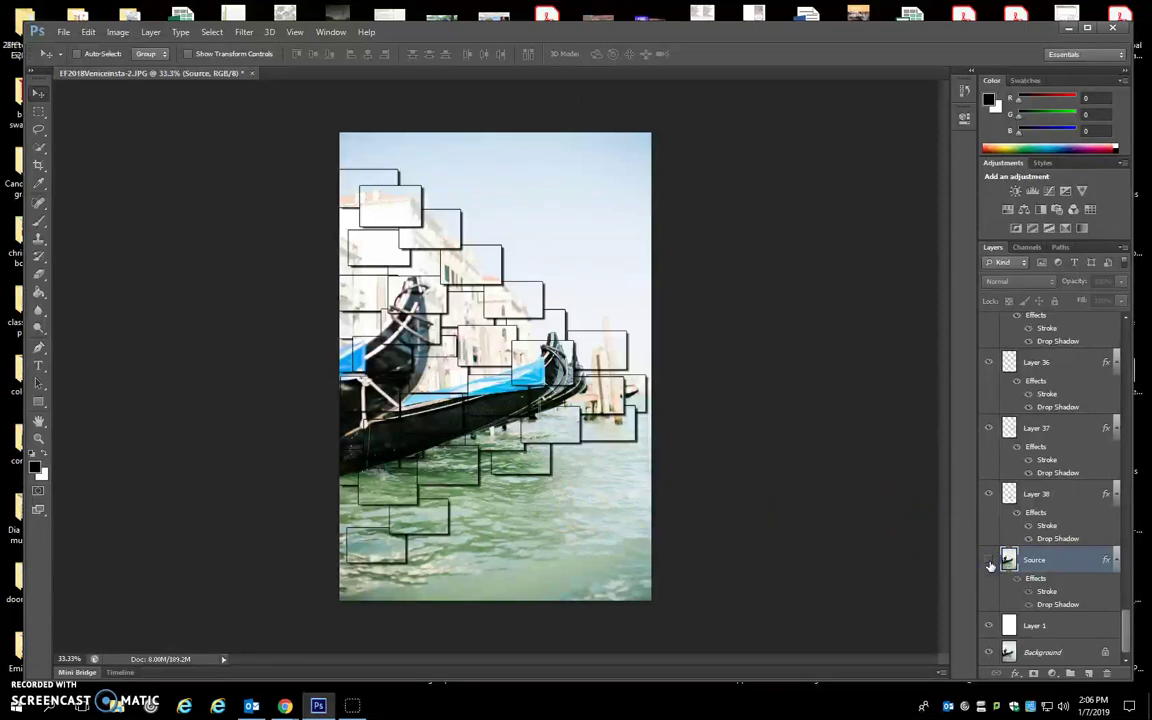
pyautogui.click(989, 561)
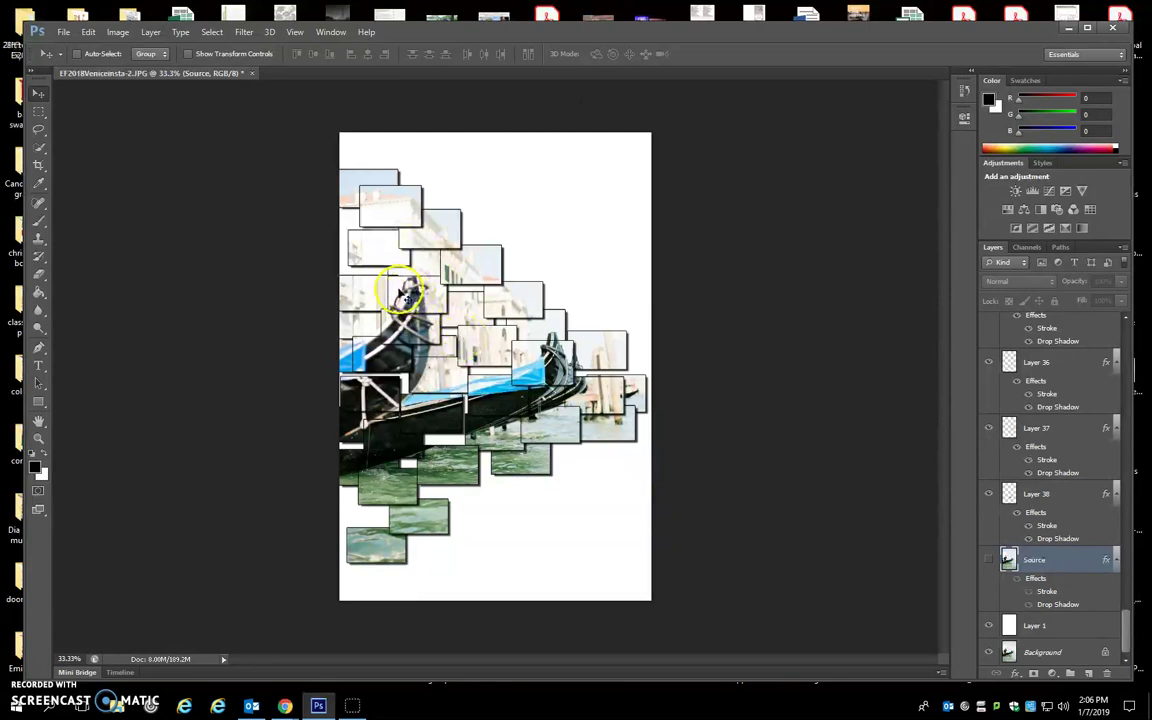
# Select Layer 19, the piece covering the gondola prow, confirming it by toggling its visibility
pyautogui.rightClick(441, 285)
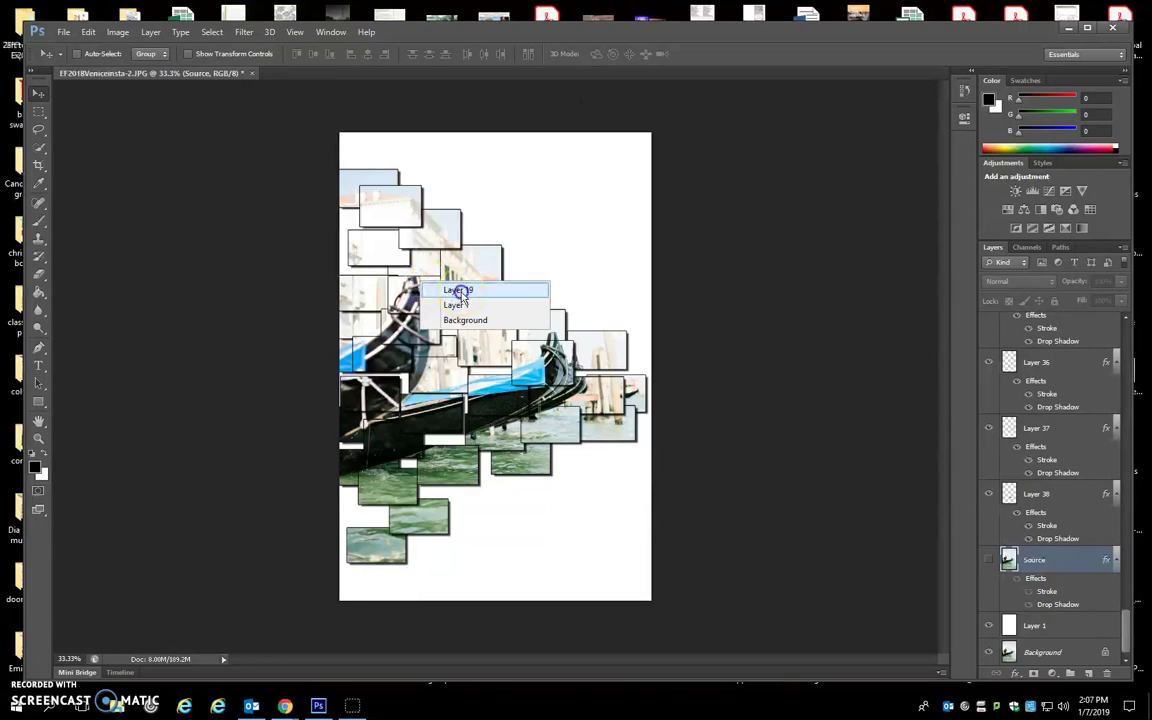
pyautogui.click(461, 292)
pyautogui.click(991, 326)
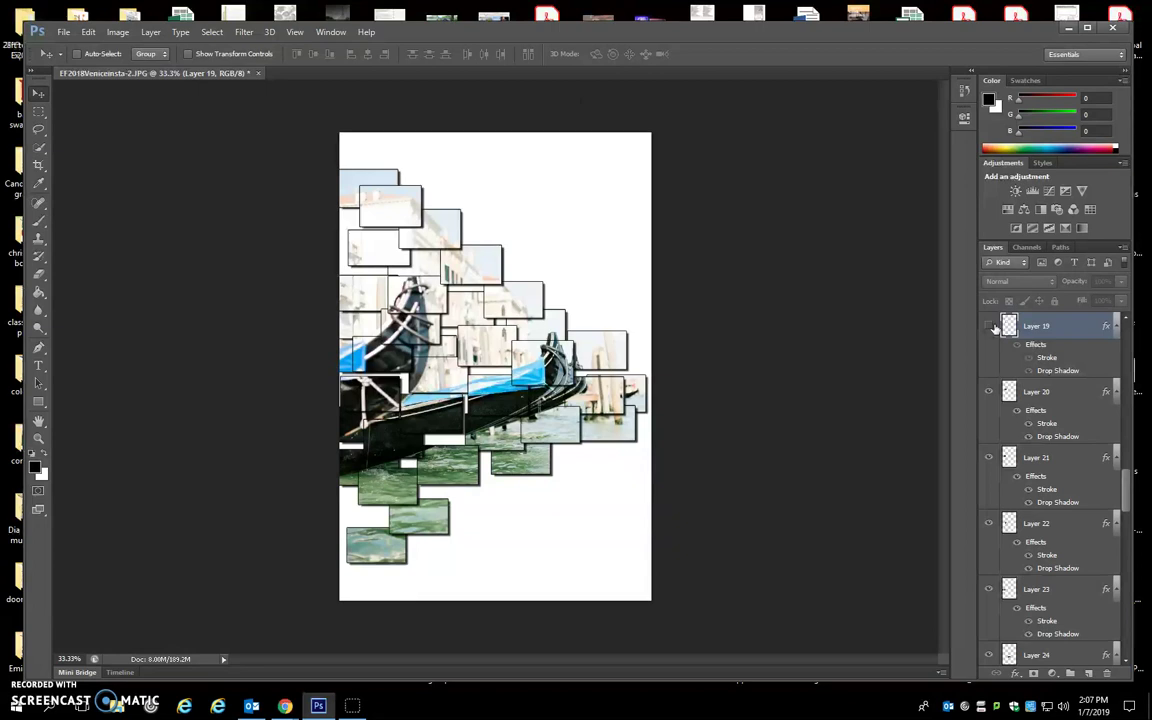
pyautogui.click(991, 326)
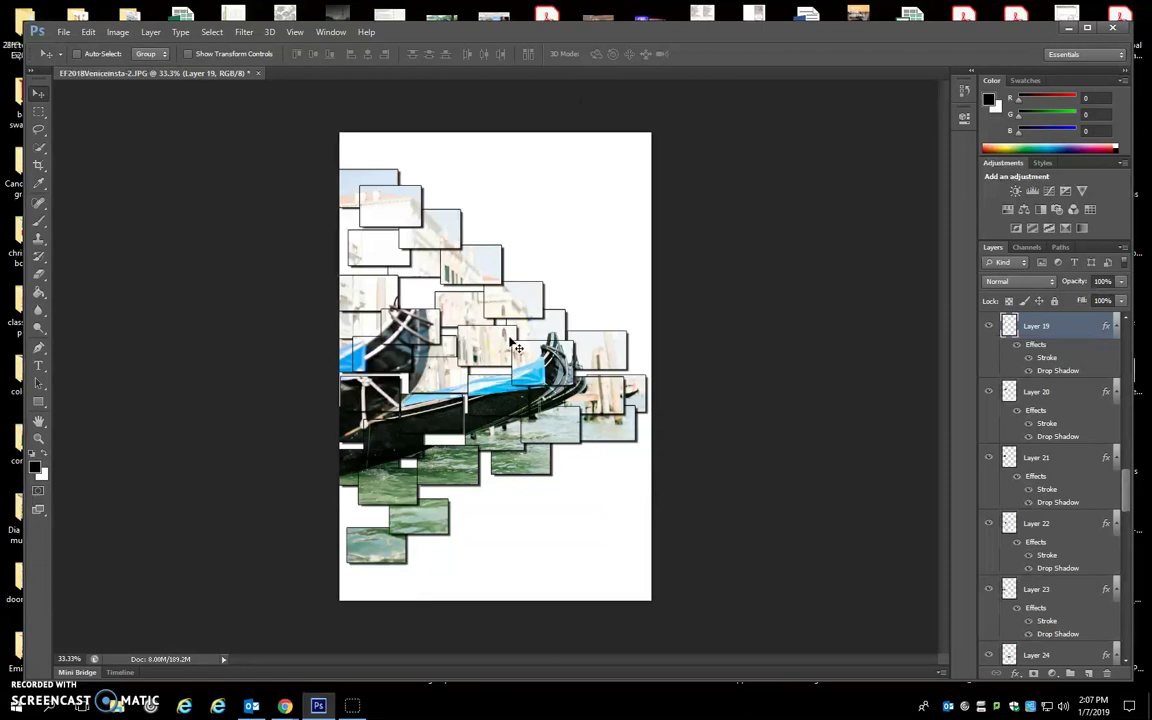
# Rotate the Layer 19 prow piece to about -4.3° and apply the transform
pyautogui.hotkey('ctrl', 't')
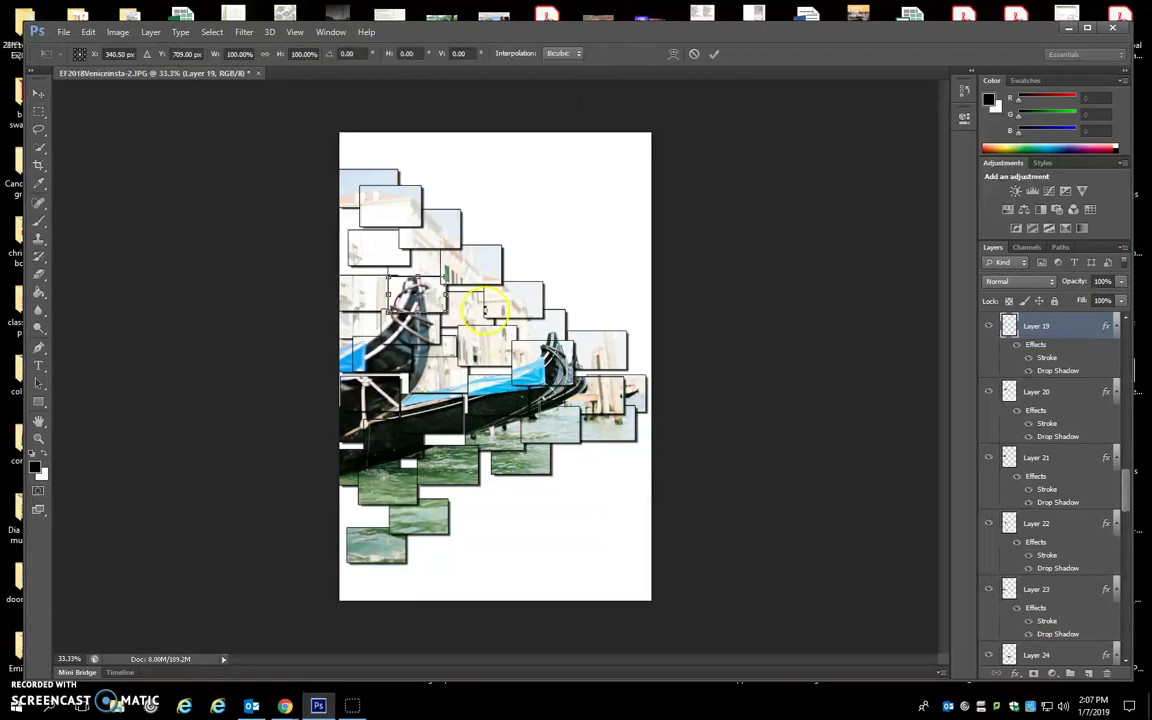
pyautogui.click(455, 320)
pyautogui.moveTo(463, 305); pyautogui.dragTo(463, 302)
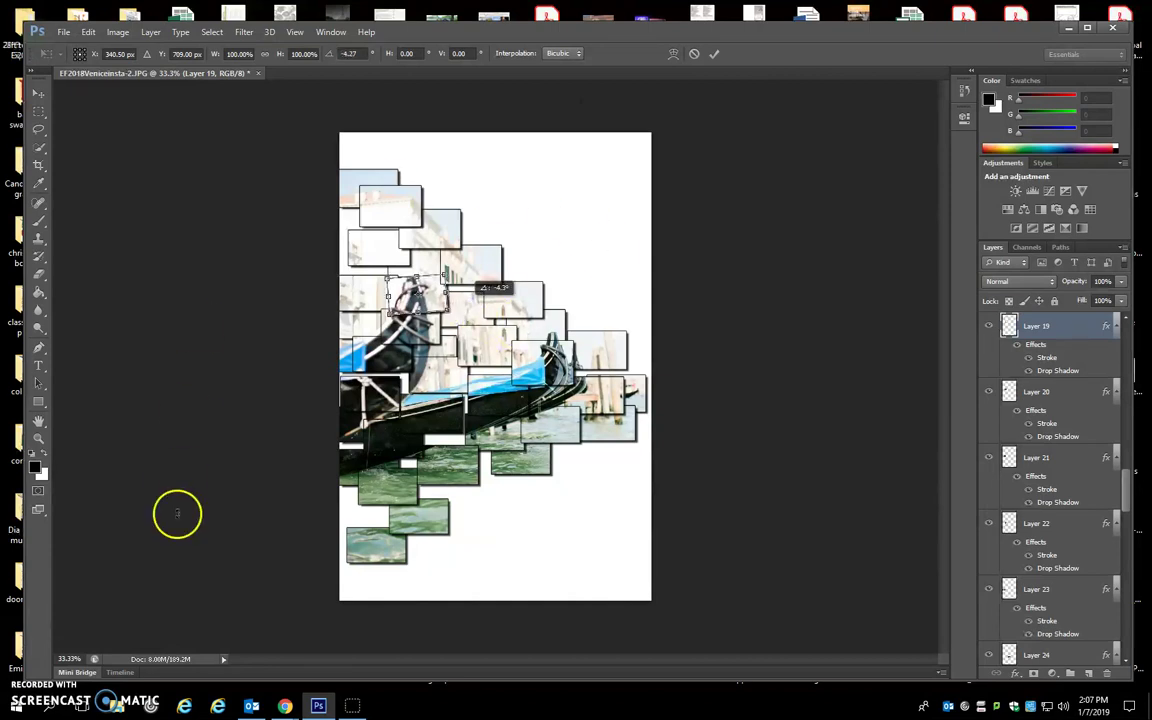
pyautogui.press('Return')
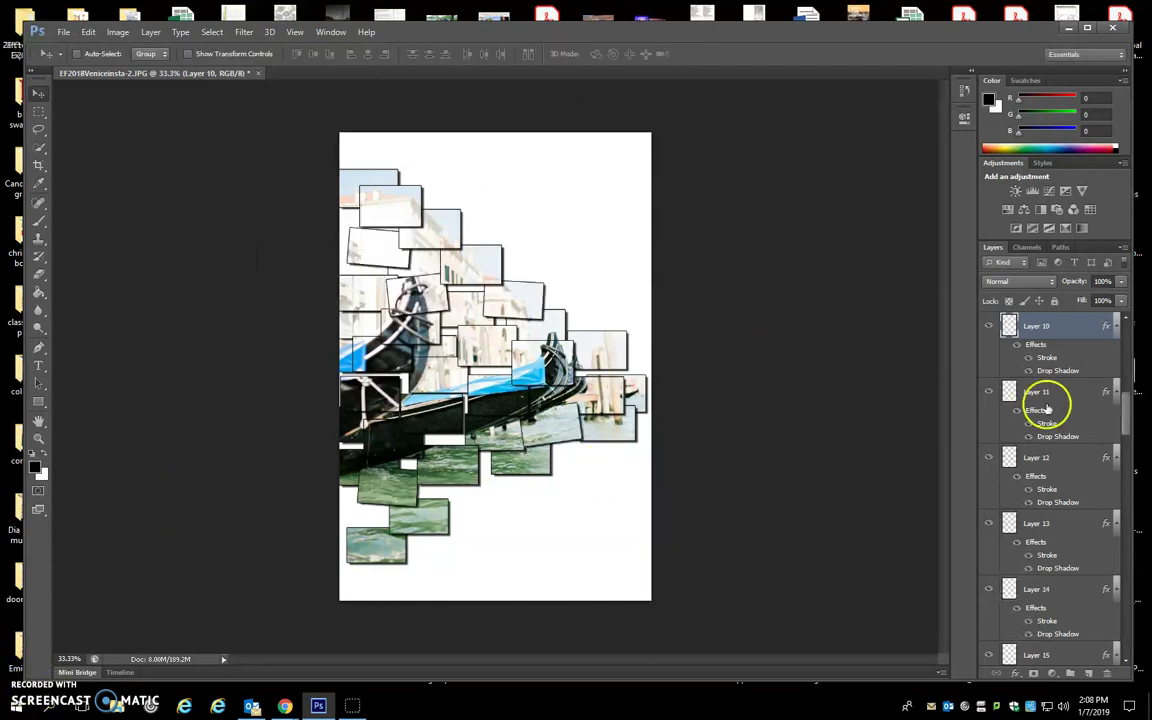
pyautogui.scroll(-10, 1070, 460)
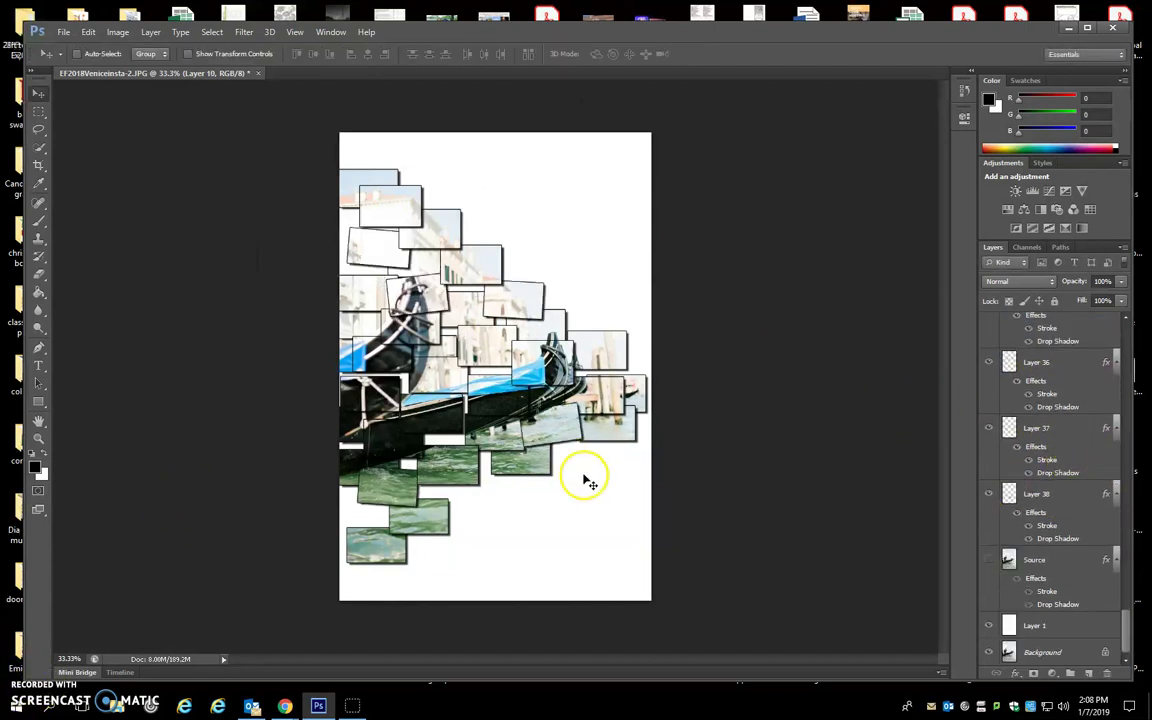